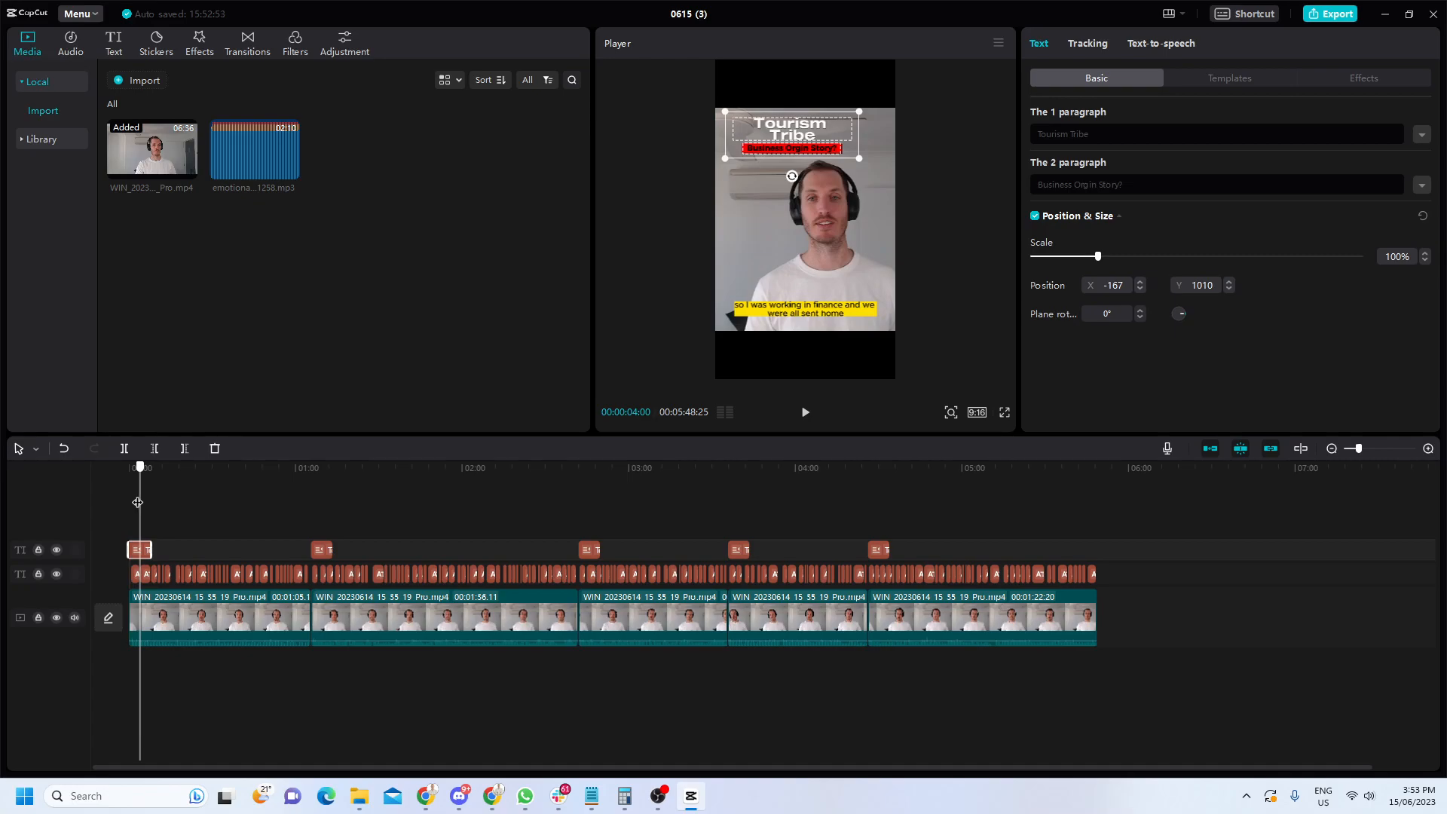
# Remove the emotional-inspiring-epic-trailer-11258 audio file from the project media and import it again from the Downloads folder.
pyautogui.moveTo(138, 502)
pyautogui.mouseDown()
pyautogui.moveTo(1047, 479)
pyautogui.moveTo(131, 505)
pyautogui.mouseUp()
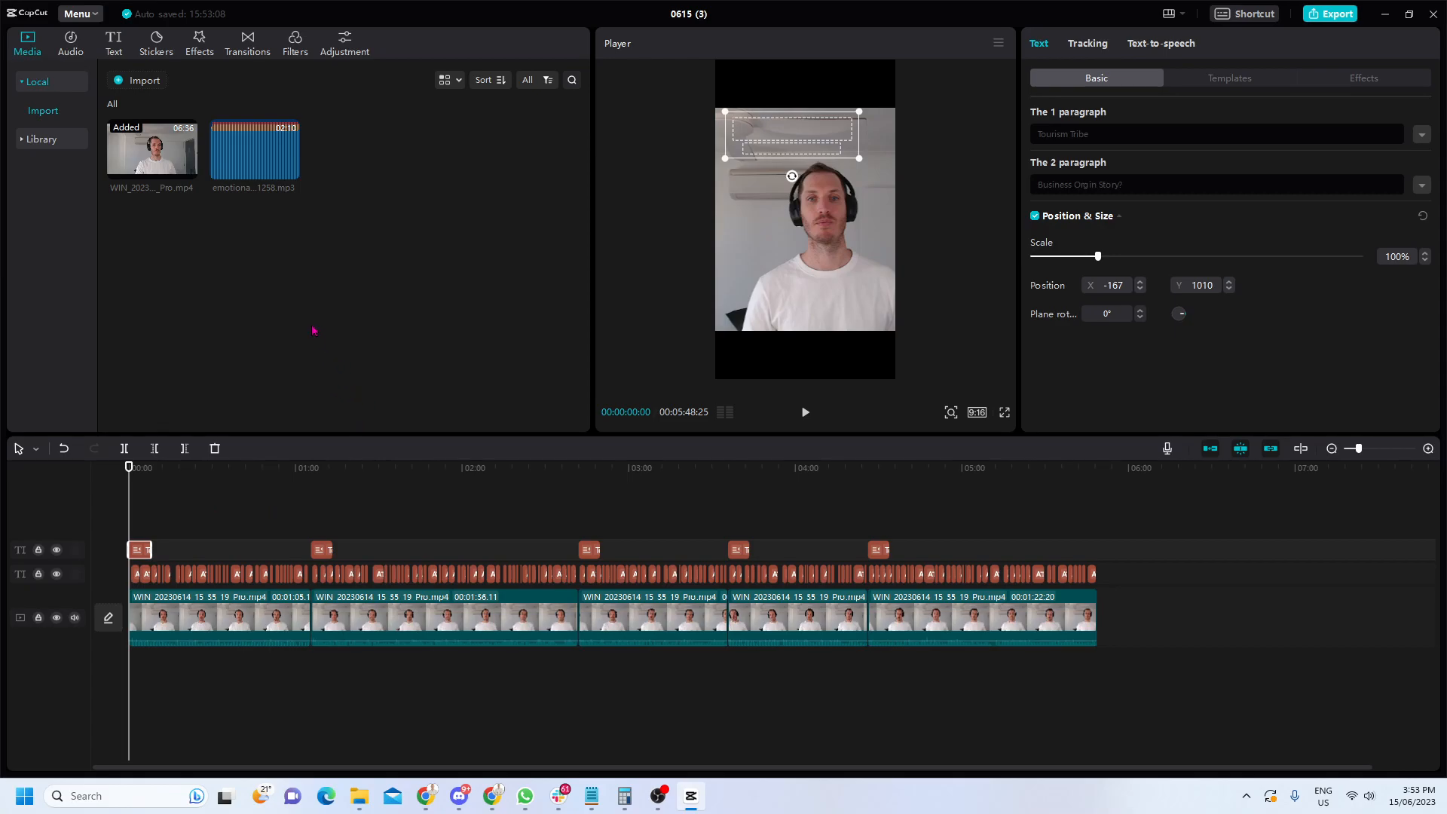
pyautogui.click(147, 77)
pyautogui.doubleClick(222, 370)
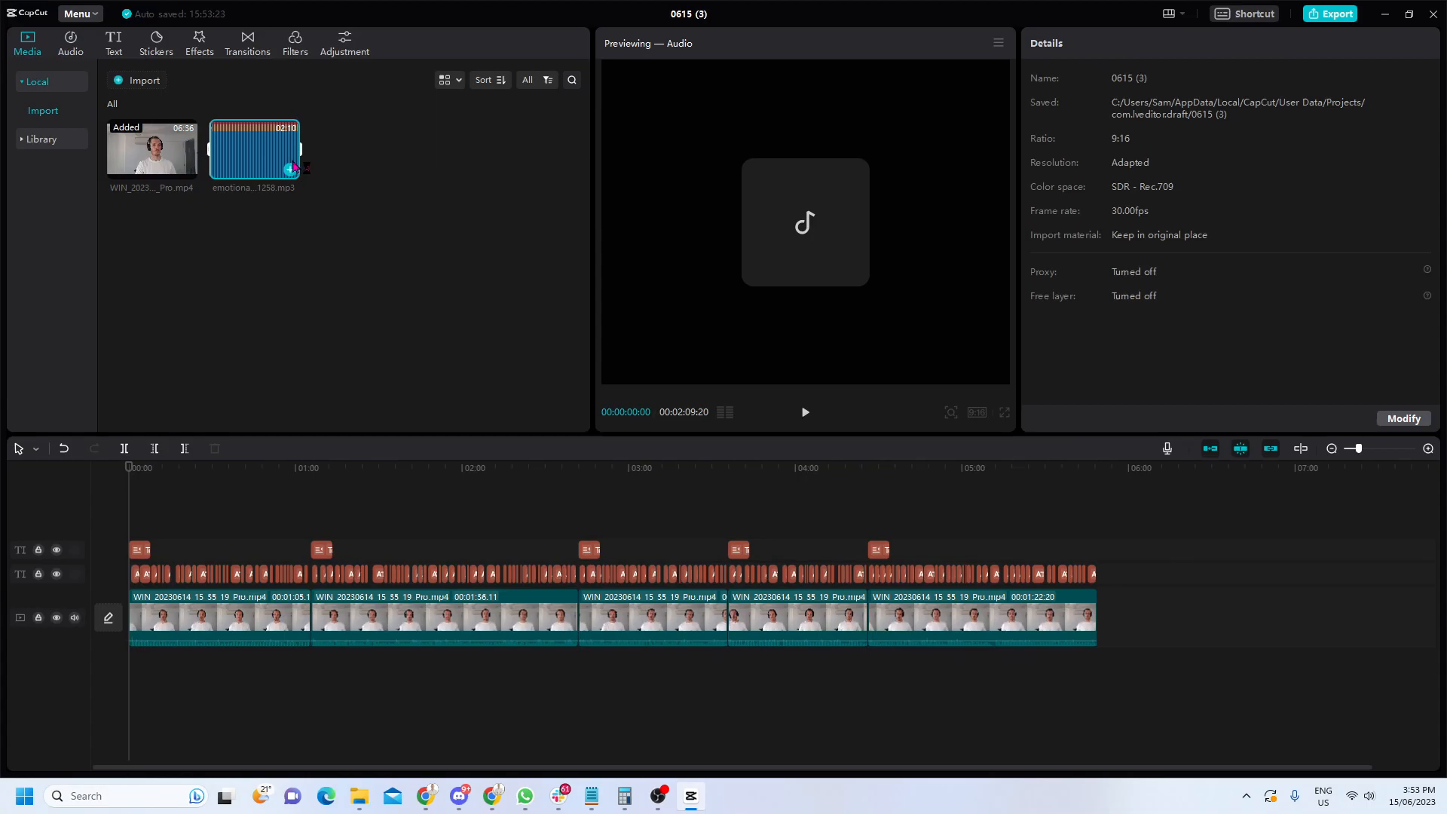
pyautogui.press('Delete')
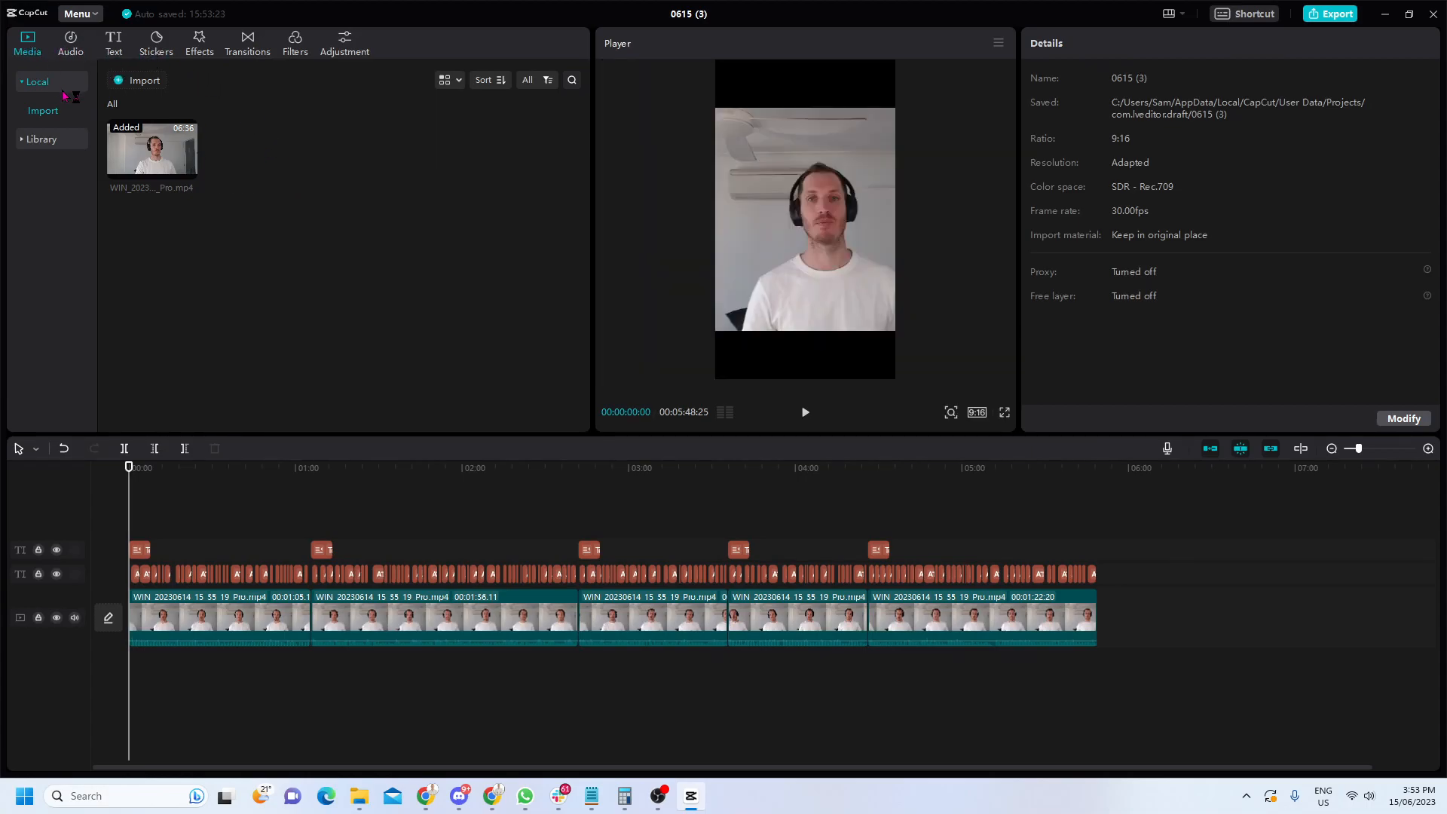
pyautogui.click(148, 82)
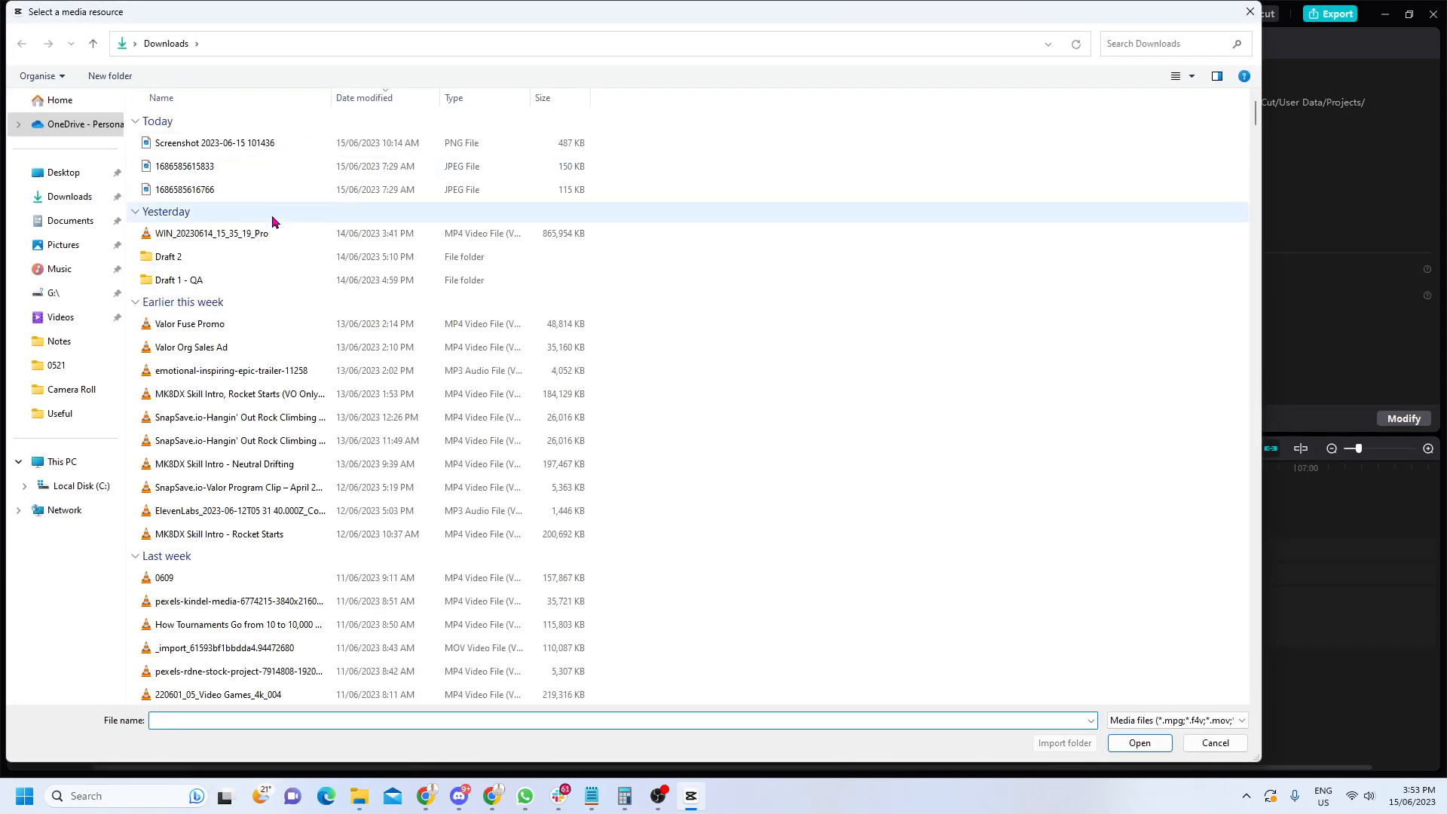
pyautogui.doubleClick(232, 374)
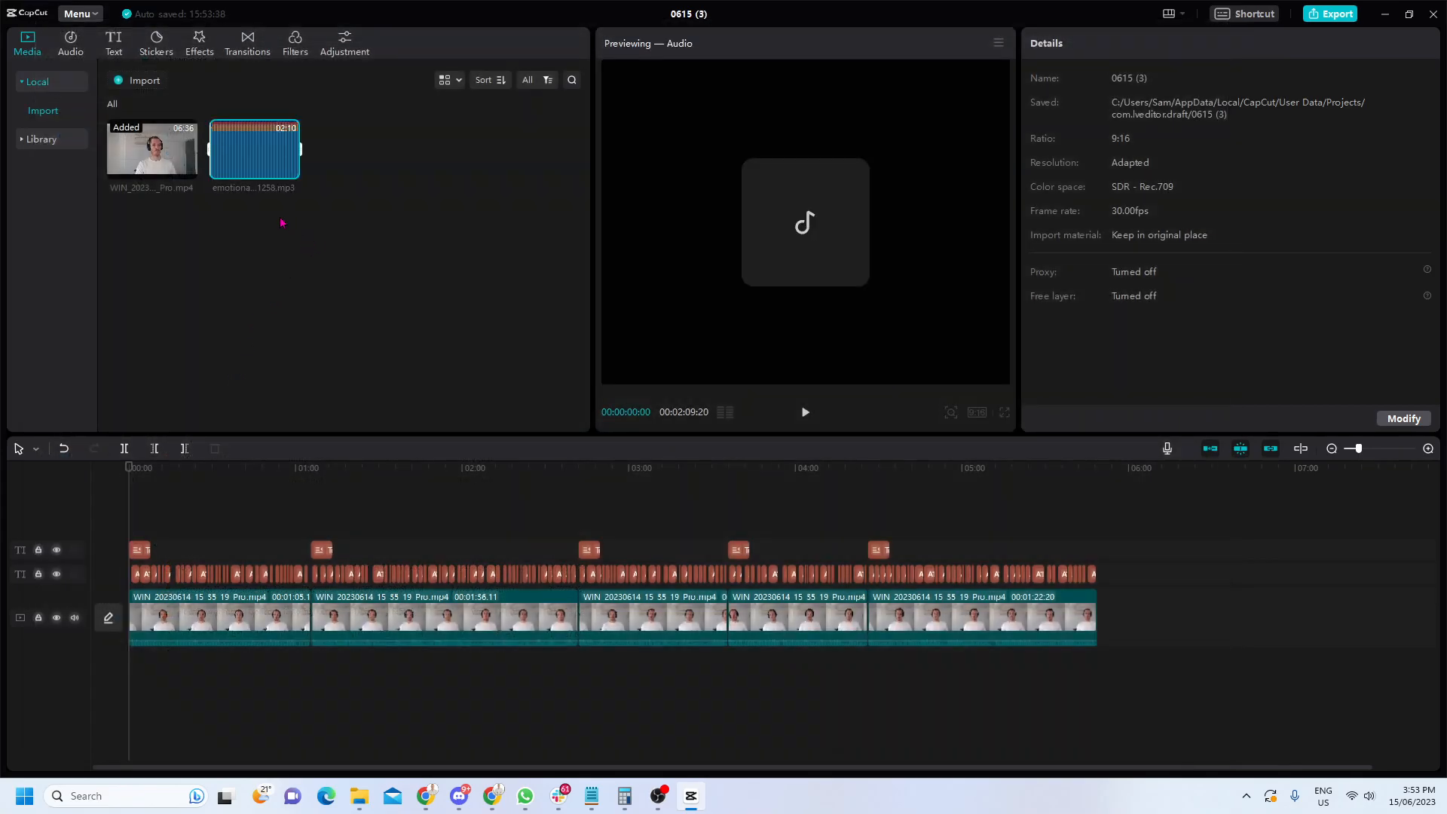
pyautogui.click(160, 153)
pyautogui.press('space')
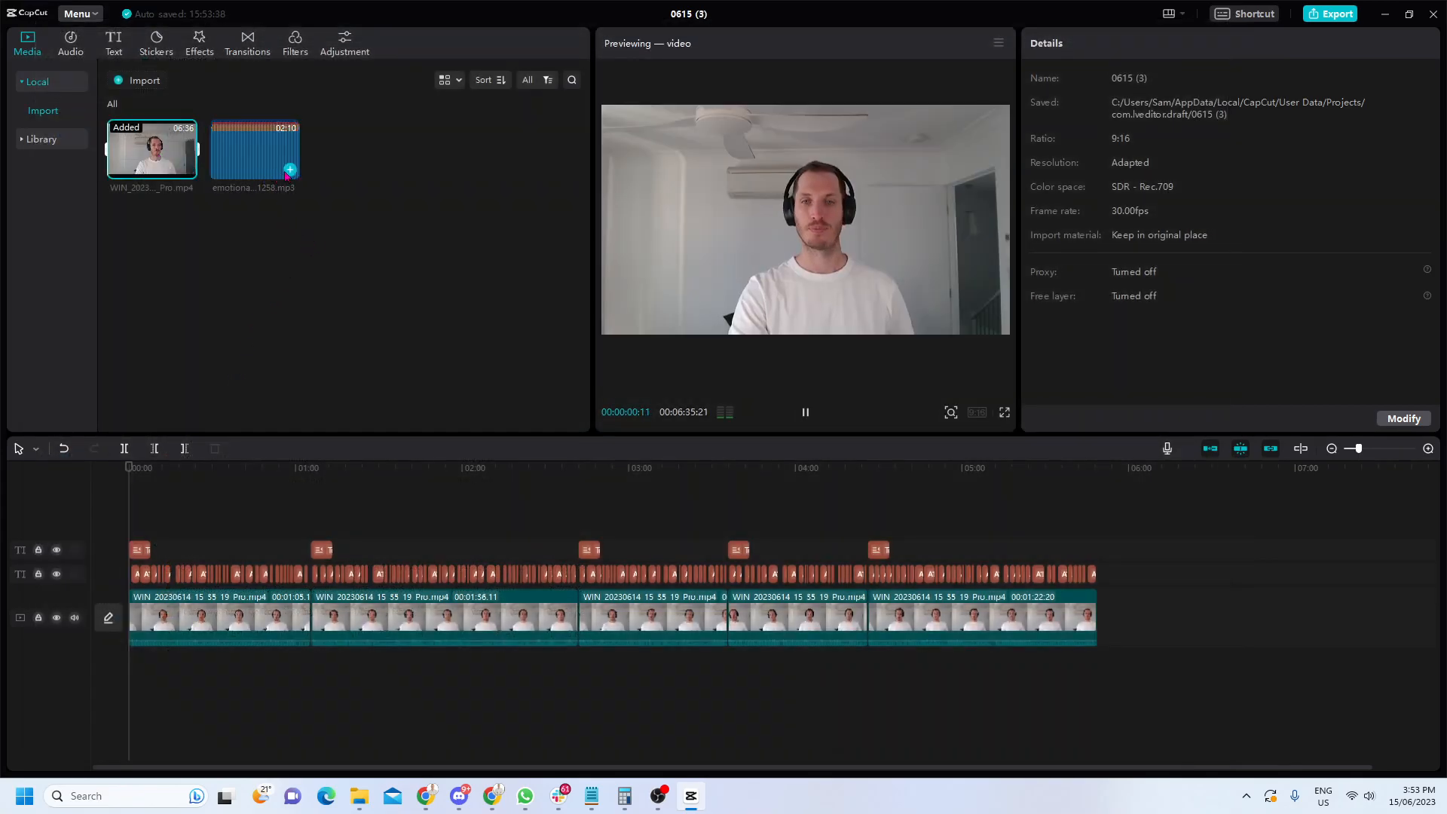
pyautogui.click(290, 169)
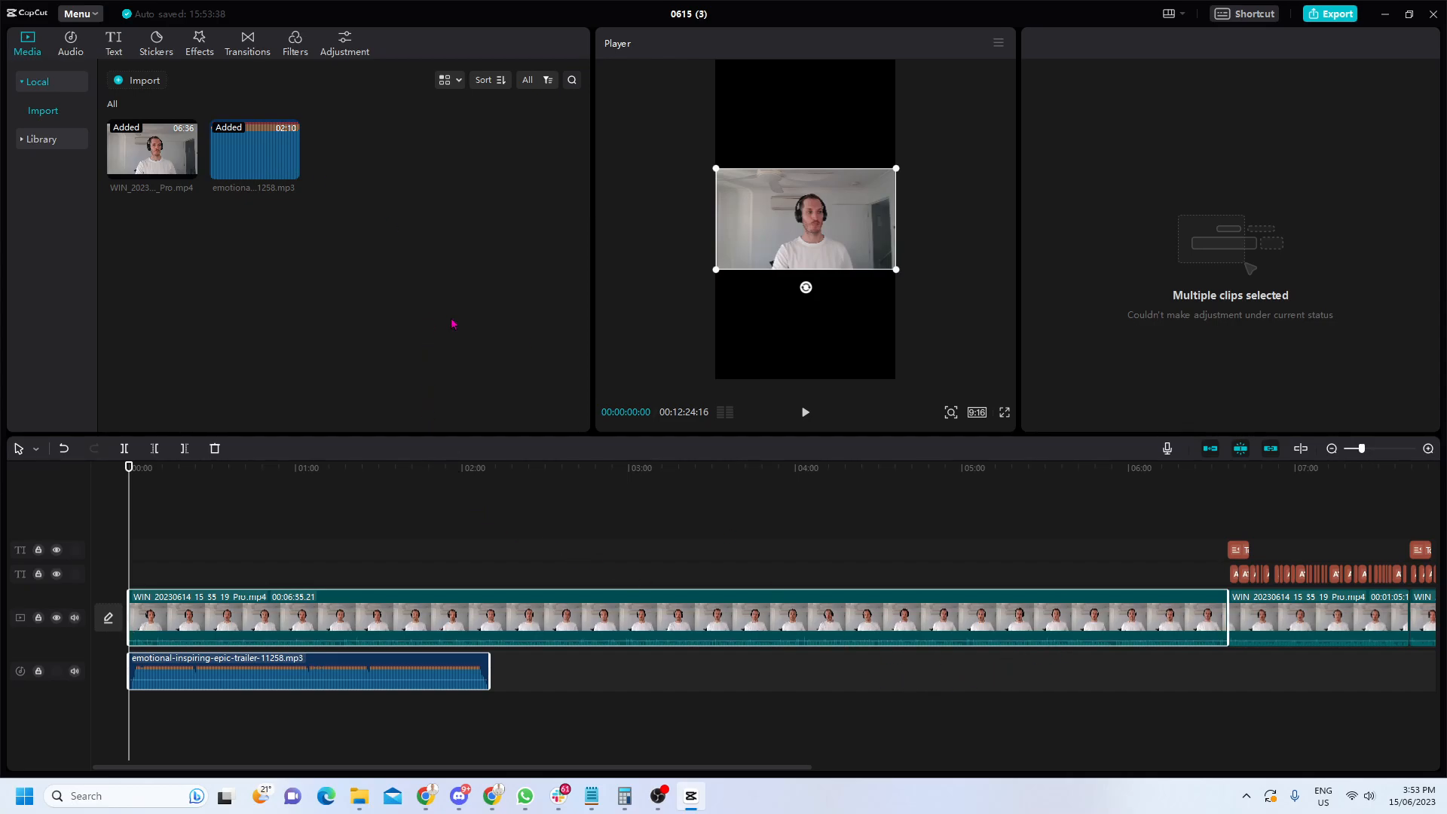
pyautogui.click(926, 610)
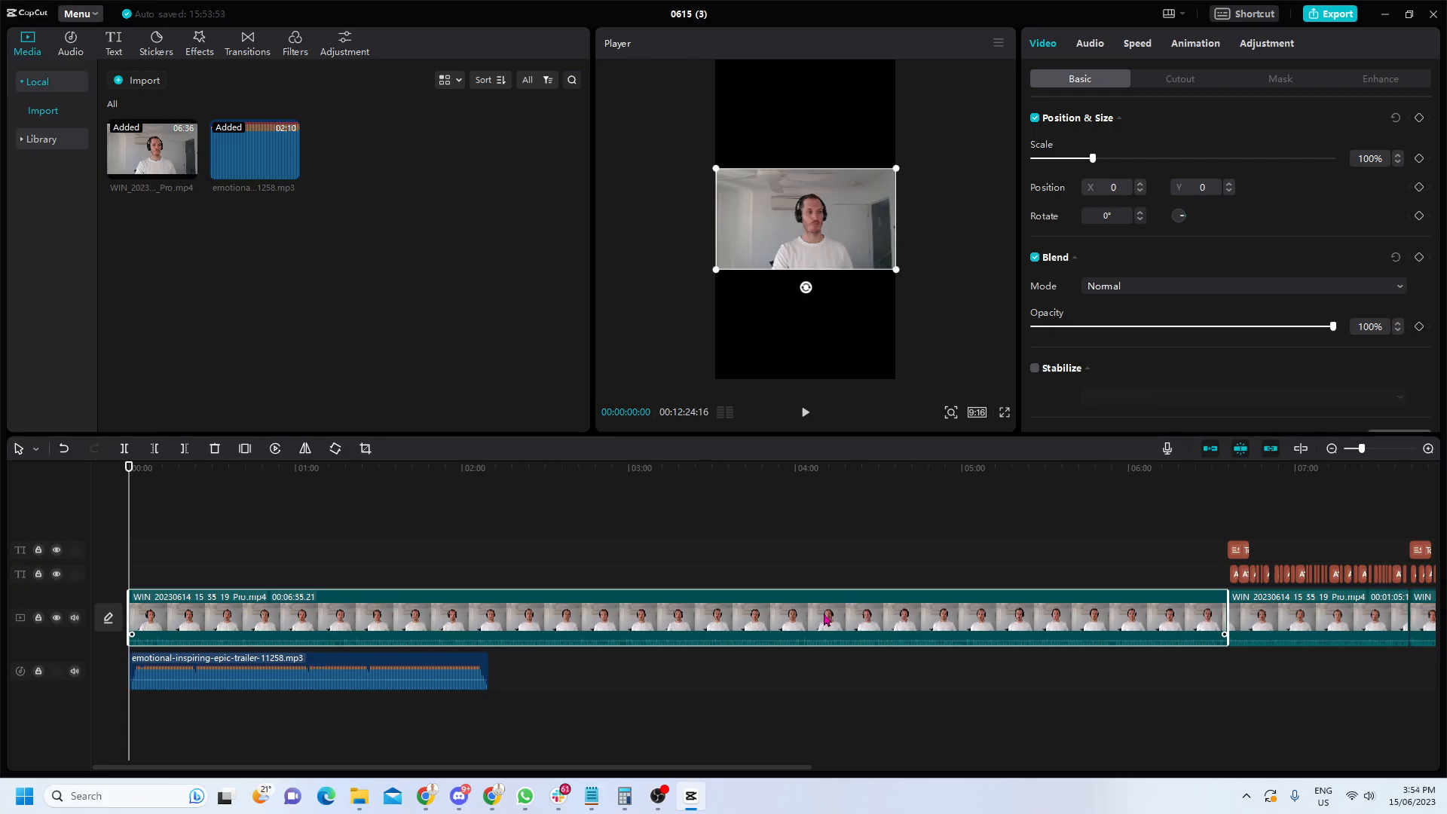
pyautogui.press('Delete')
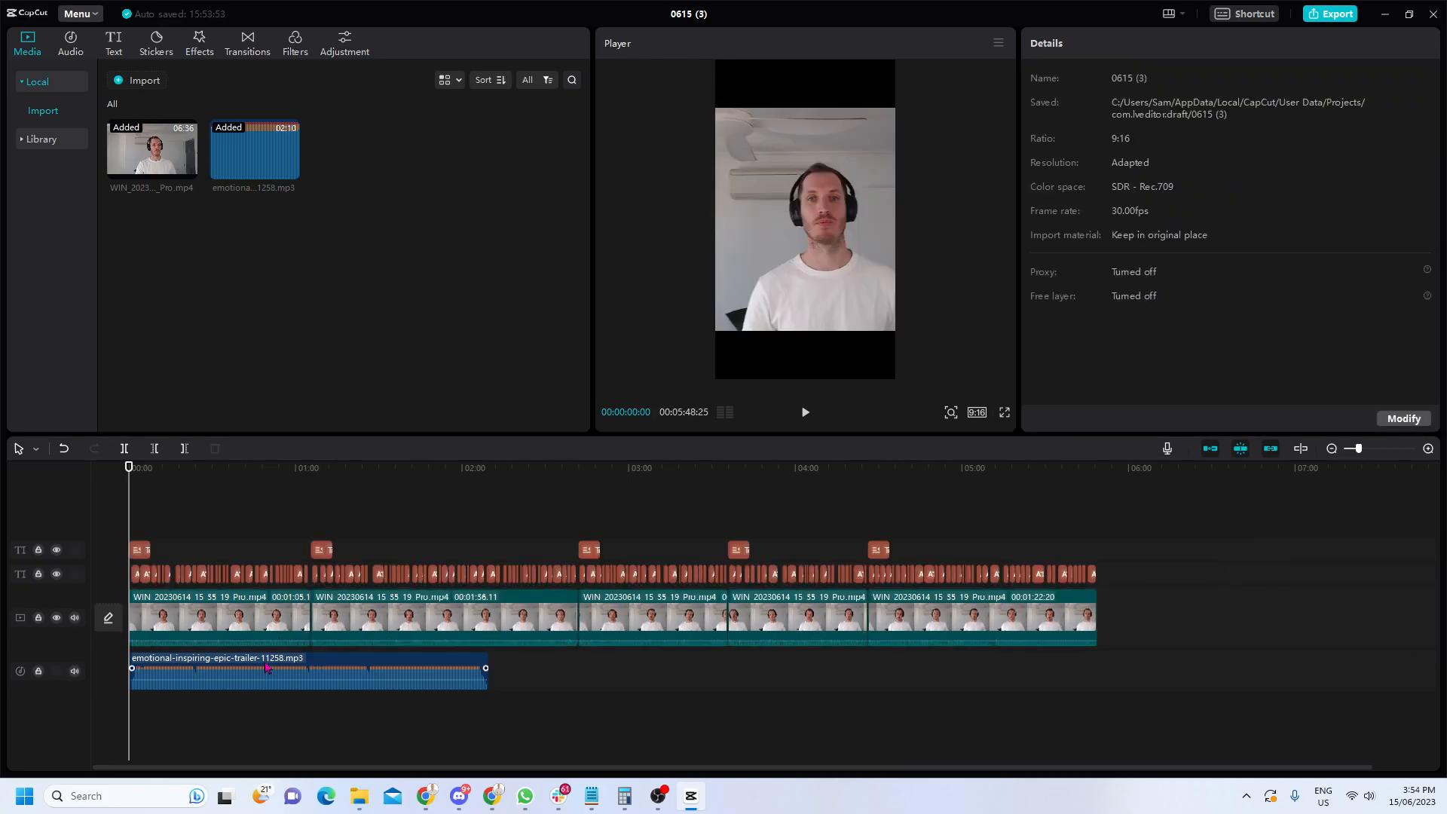
pyautogui.click(188, 673)
pyautogui.press('Delete')
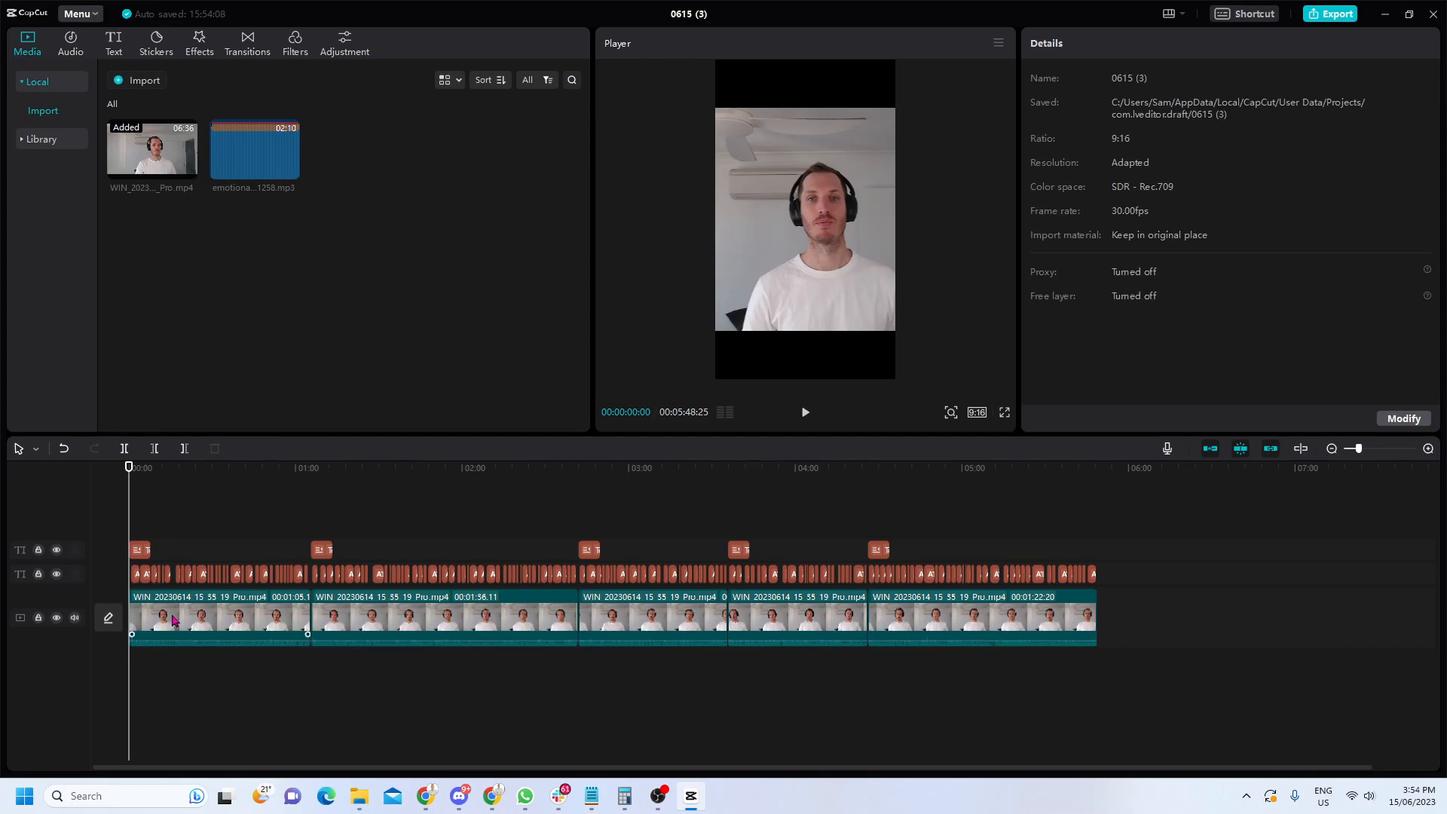
# Add the imported emotional-inspiring-epic-trailer-11258.mp3 at the start of the timeline, and delete it from the audio track.
pyautogui.click(291, 174)
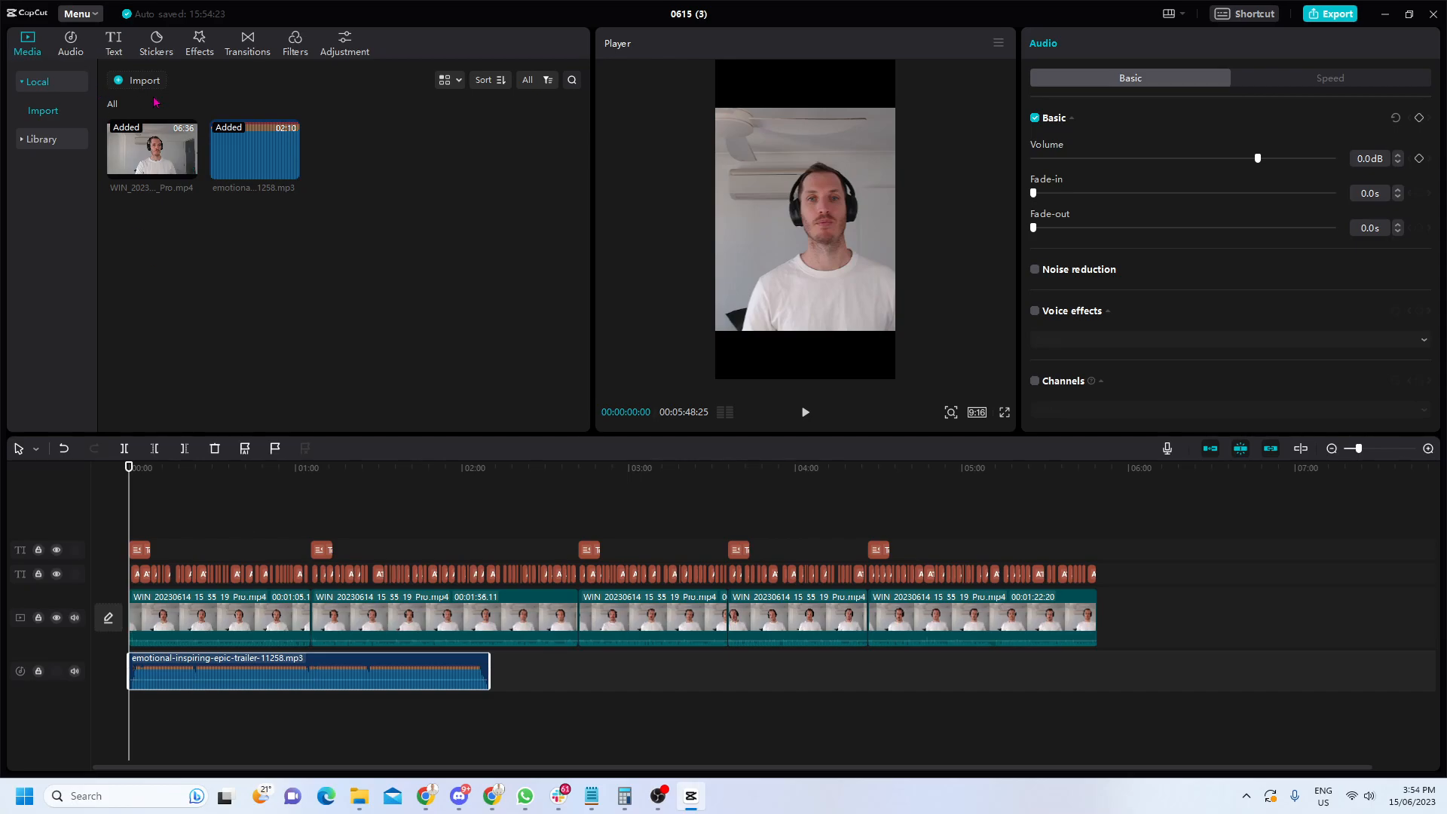
pyautogui.click(72, 45)
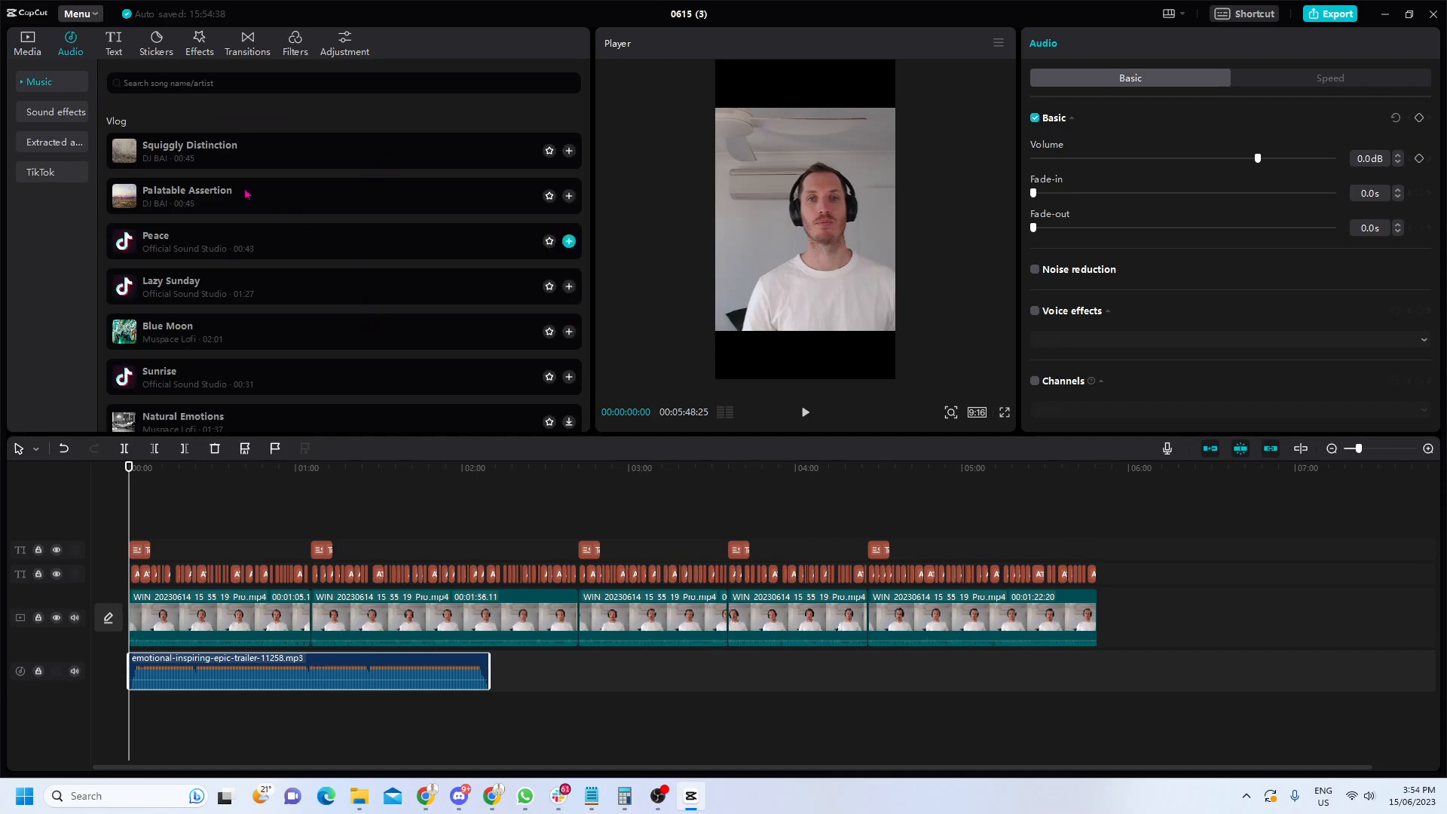
pyautogui.moveTo(369, 672)
pyautogui.press('Delete')
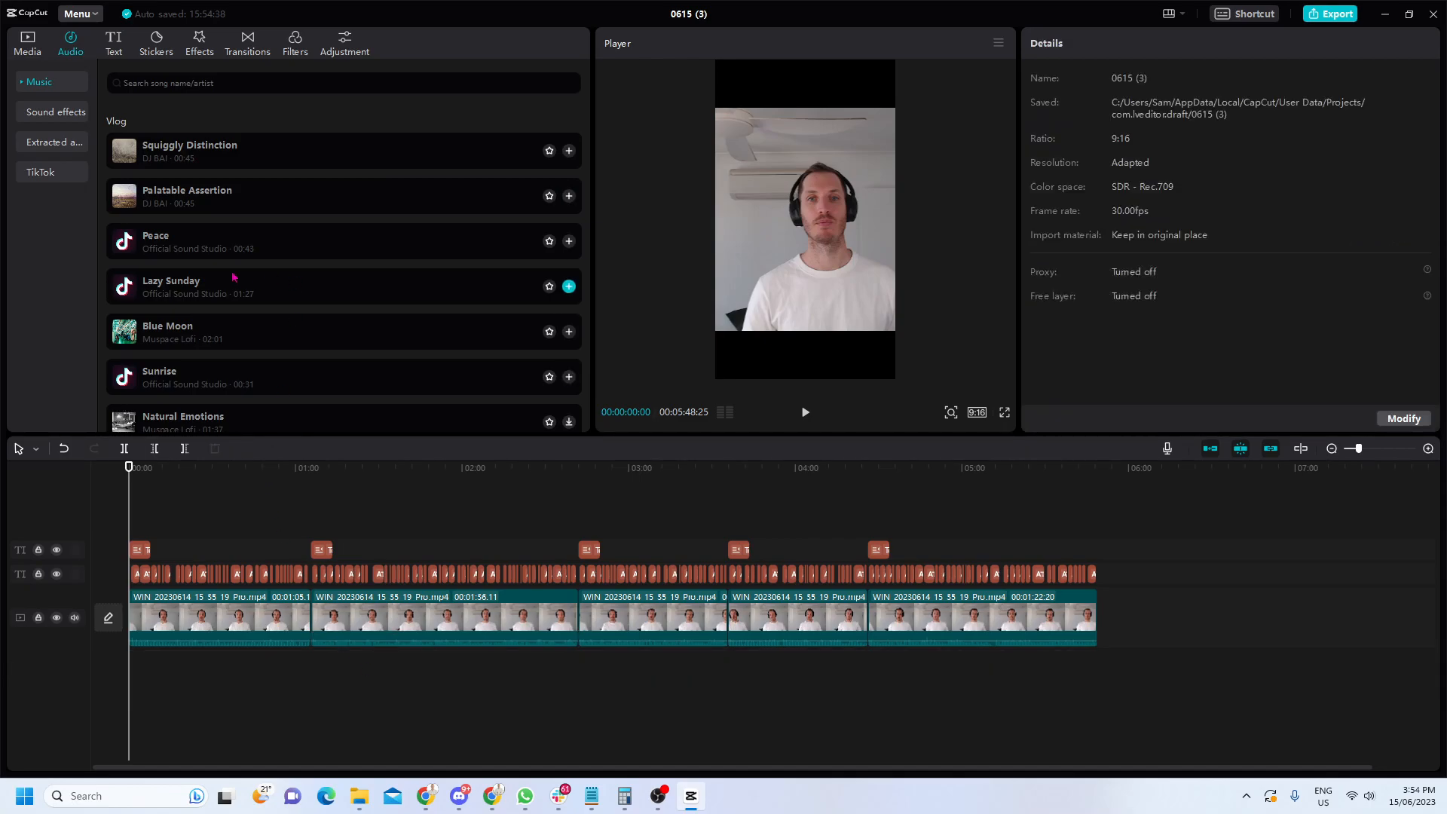
# Audition Lazy Sunday and Blue Moon in the Vlog music library and browse the other songs for background music.
pyautogui.click(198, 281)
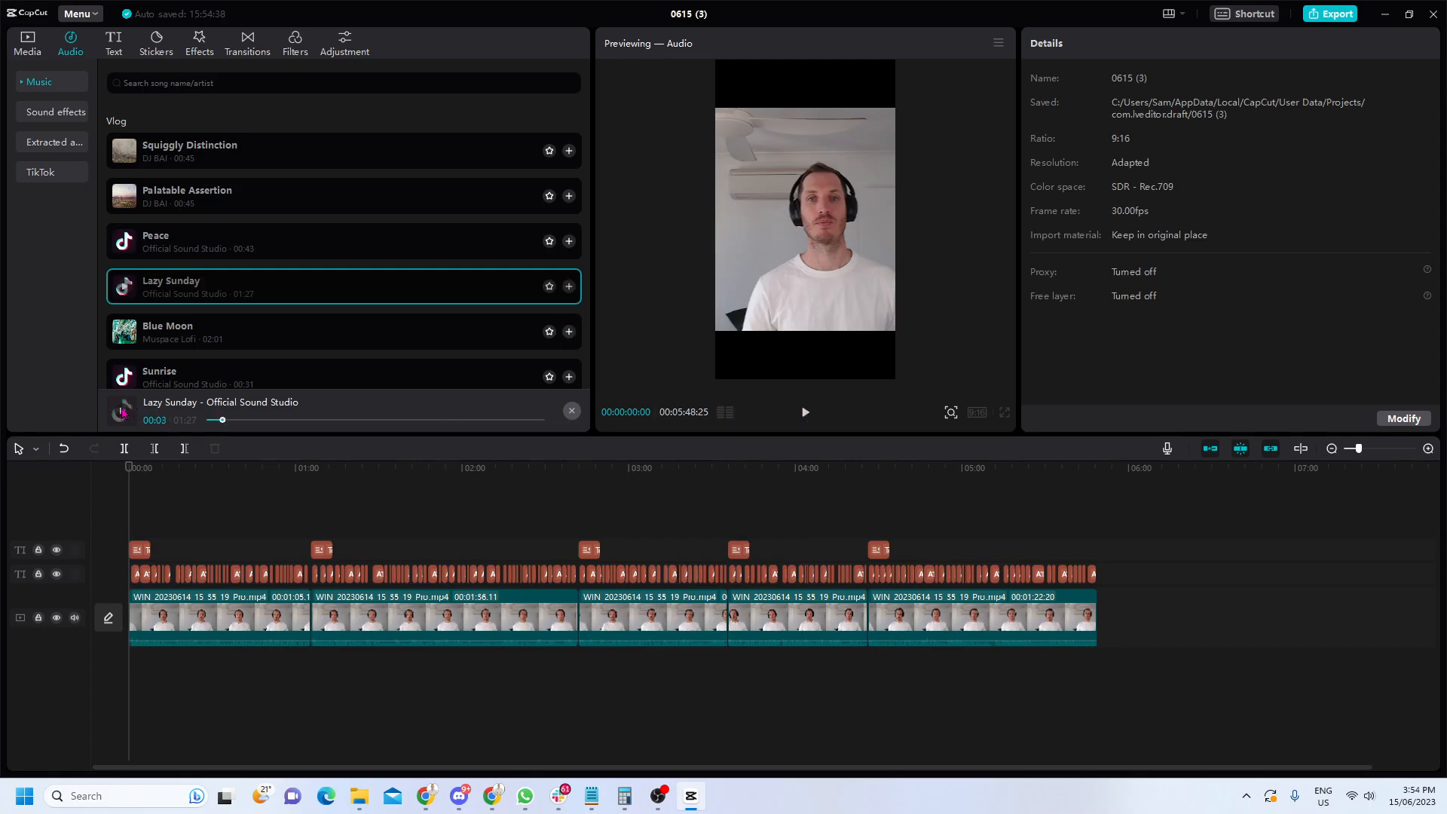
pyautogui.hotkey('alt', 'Tab')
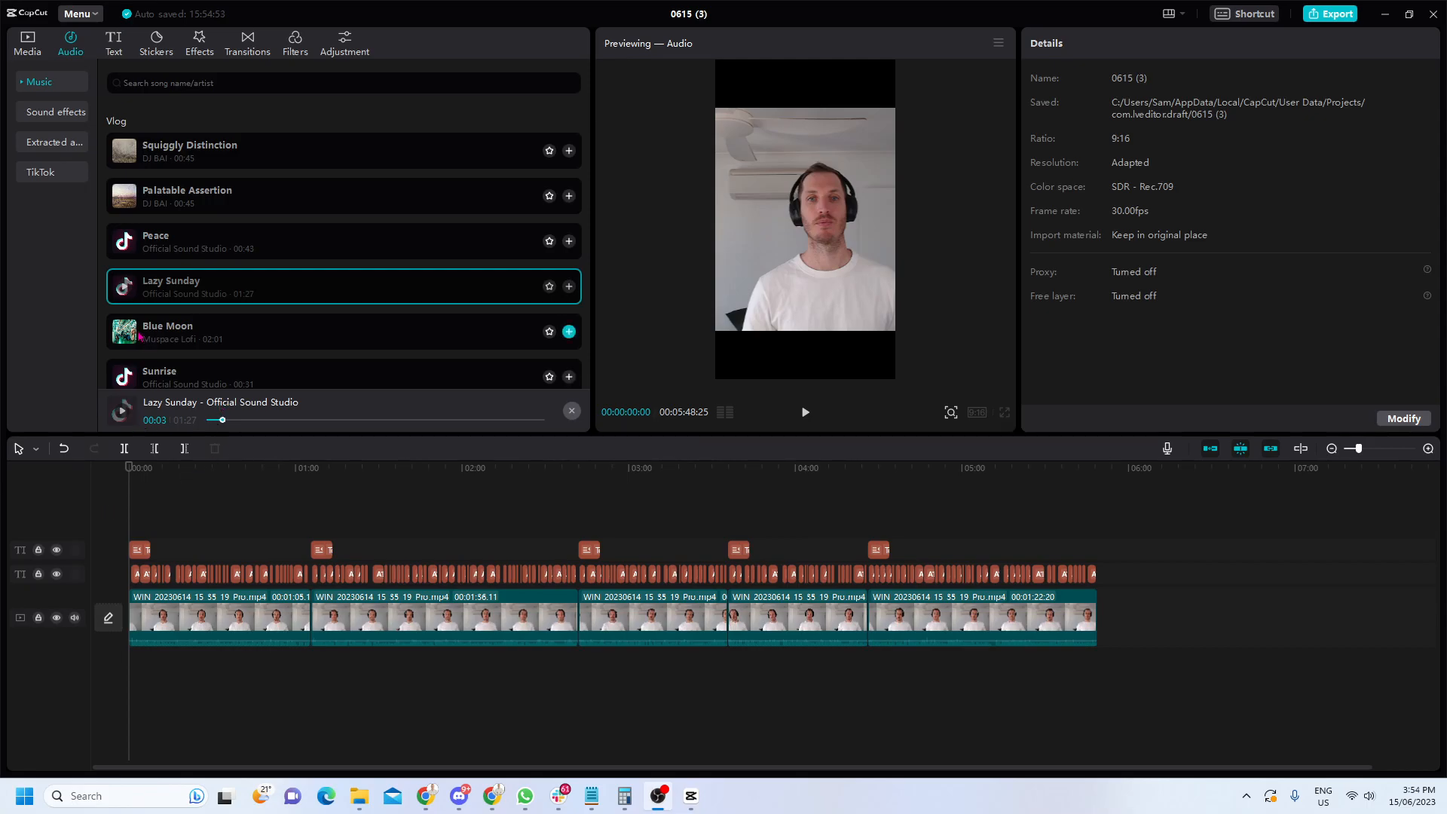
pyautogui.click(483, 332)
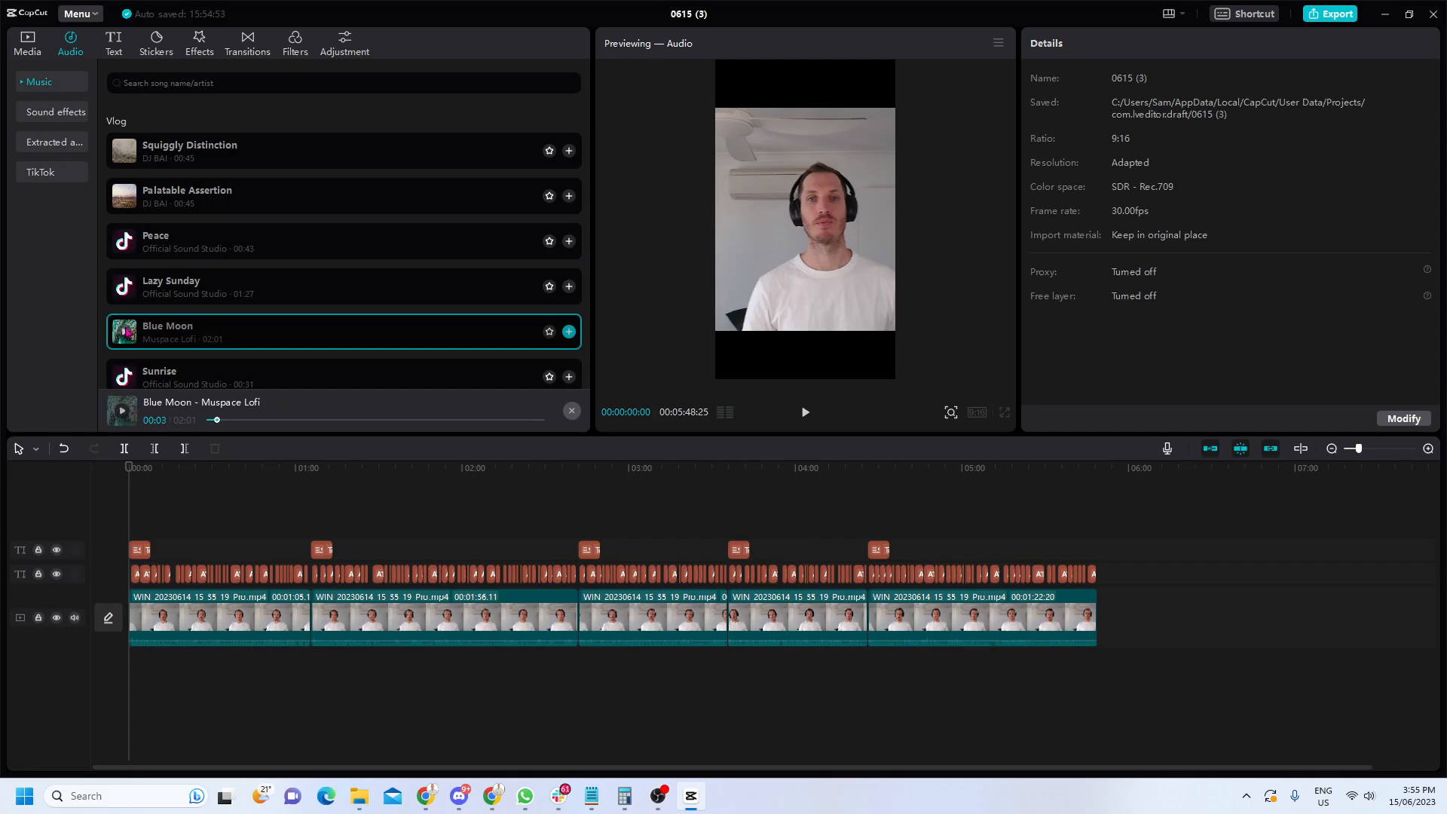
pyautogui.scroll(-1, 256, 188)
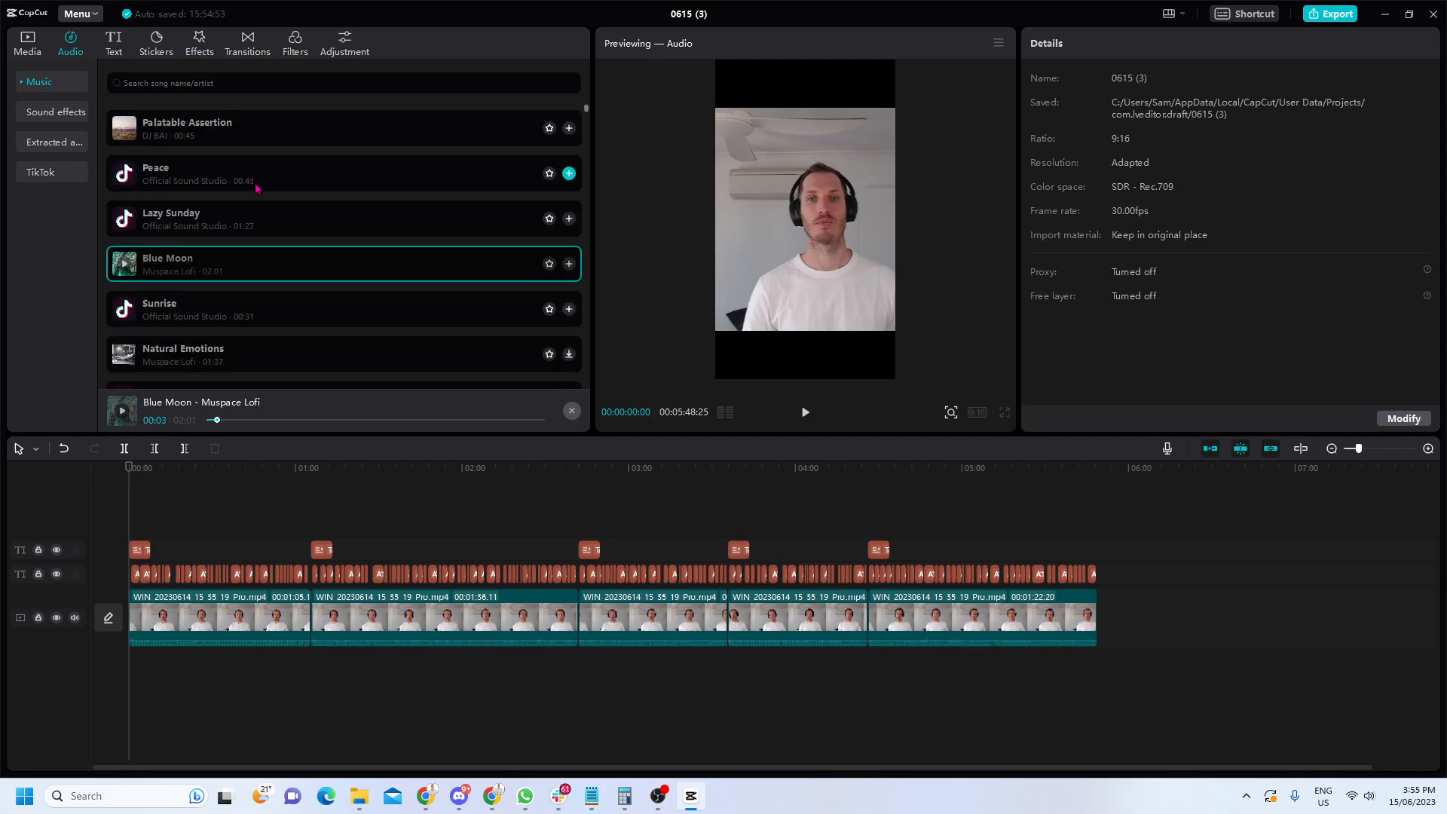
pyautogui.scroll(-2, 226, 307)
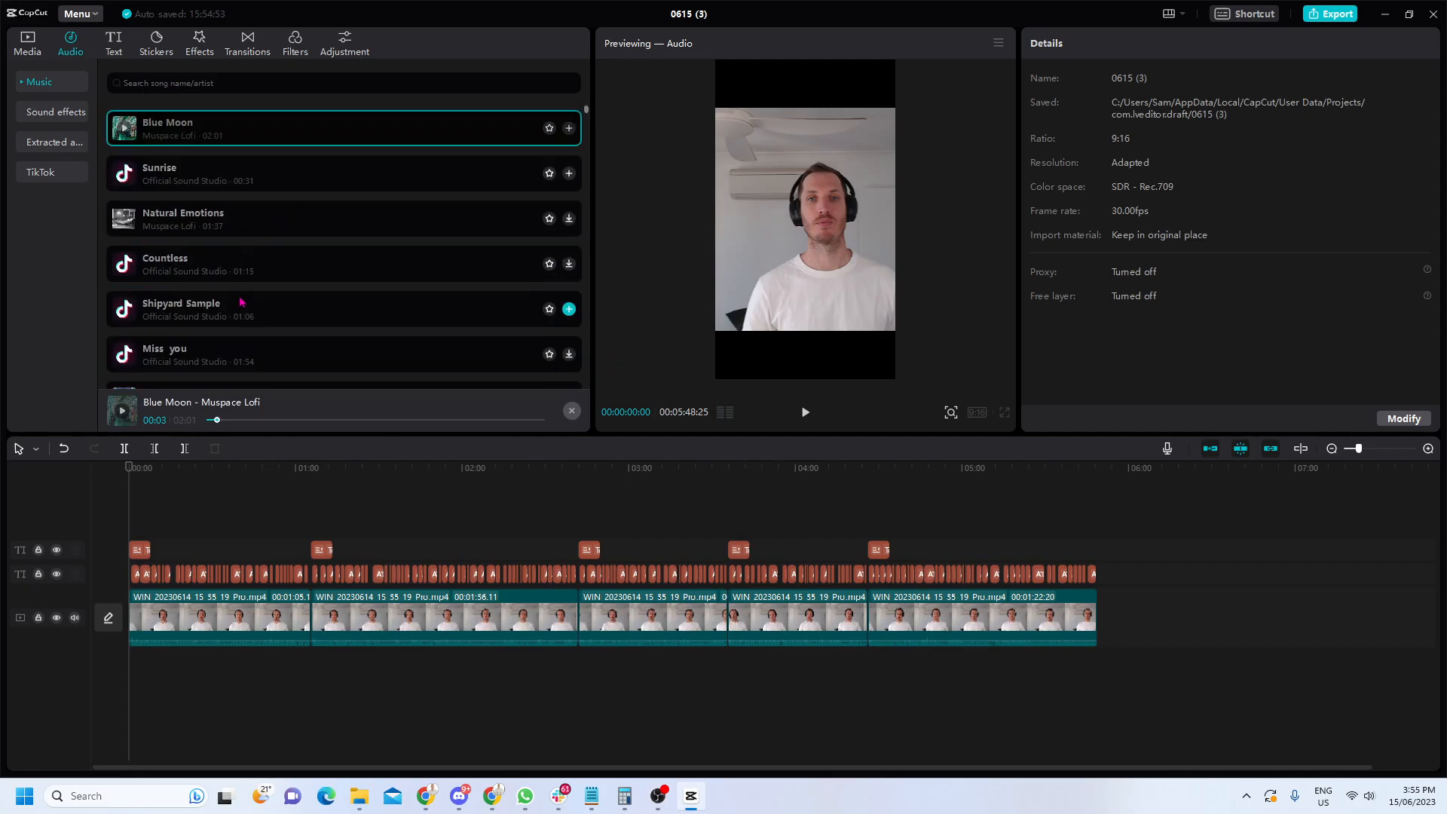
pyautogui.scroll(-3, 355, 248)
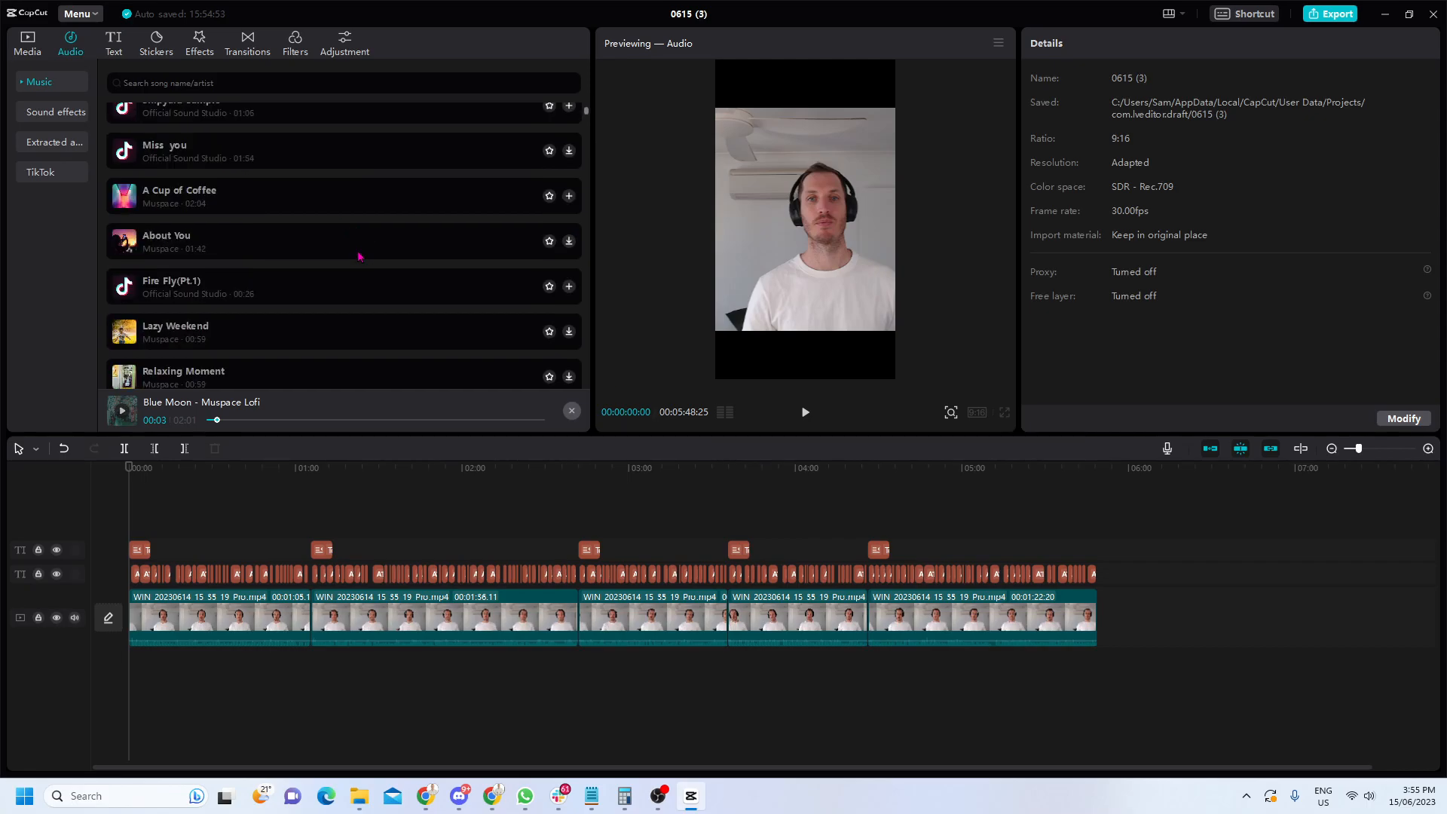
pyautogui.scroll(-7, 359, 256)
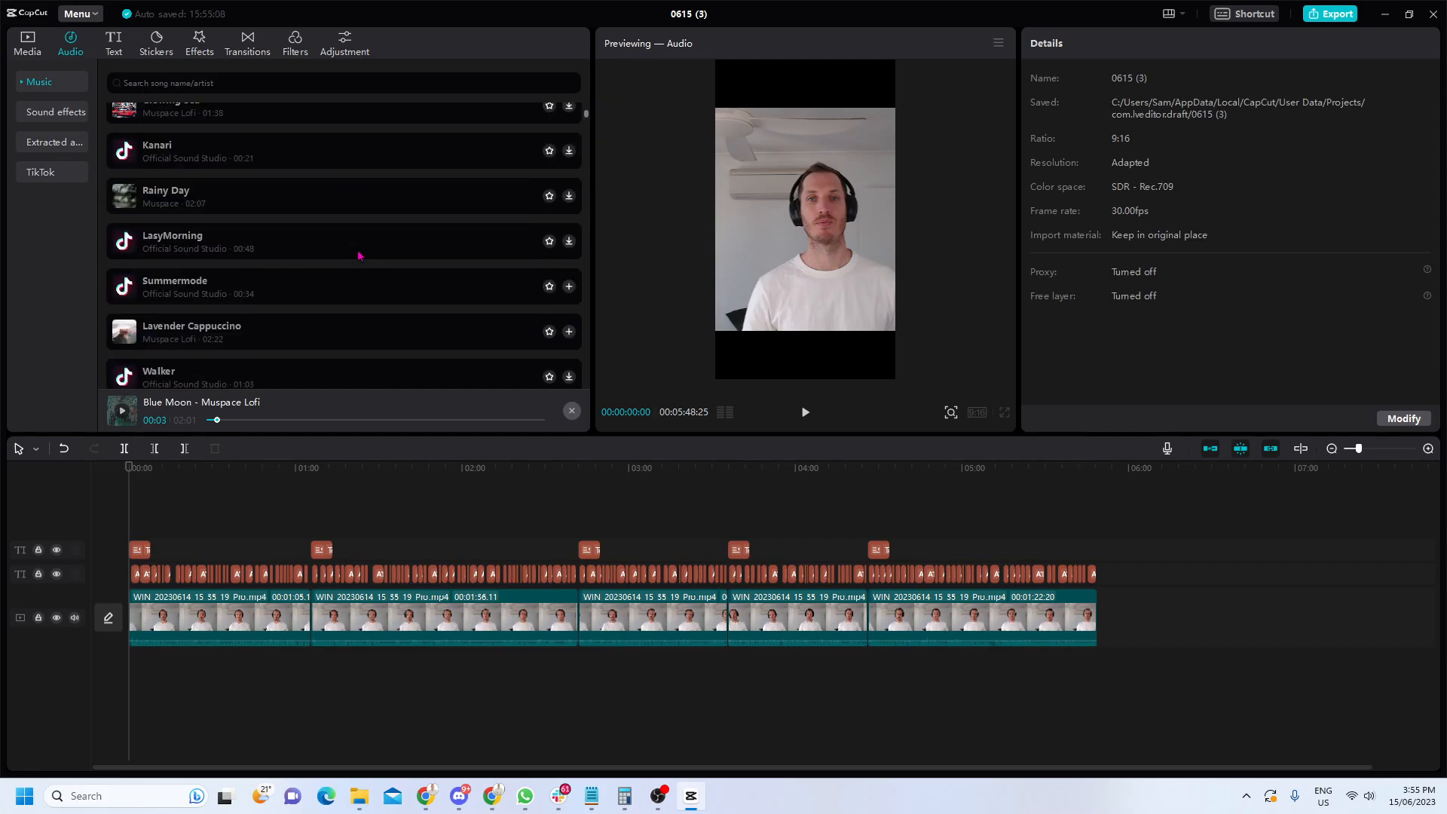
pyautogui.scroll(-4, 273, 231)
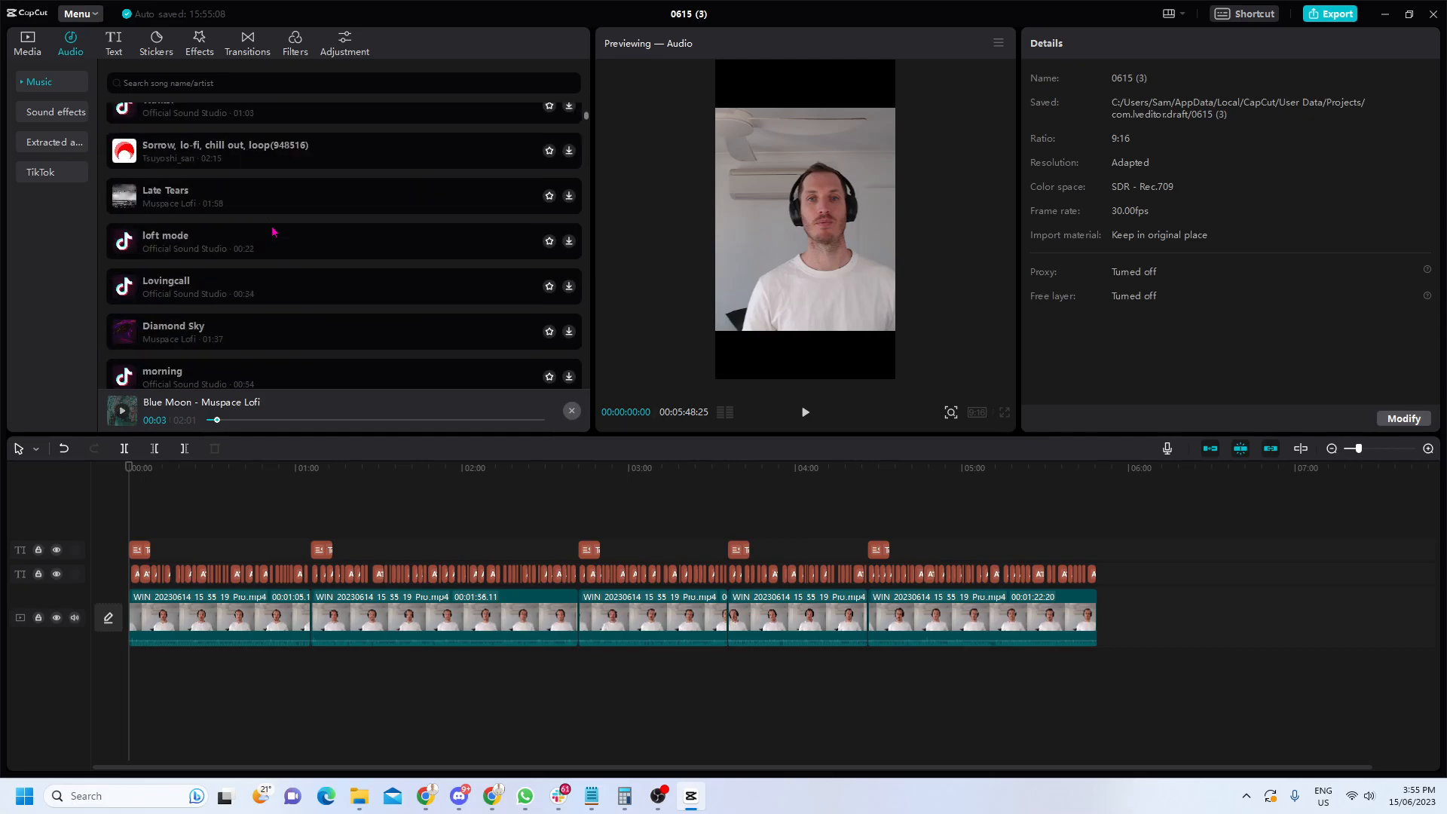
pyautogui.scroll(-8, 273, 231)
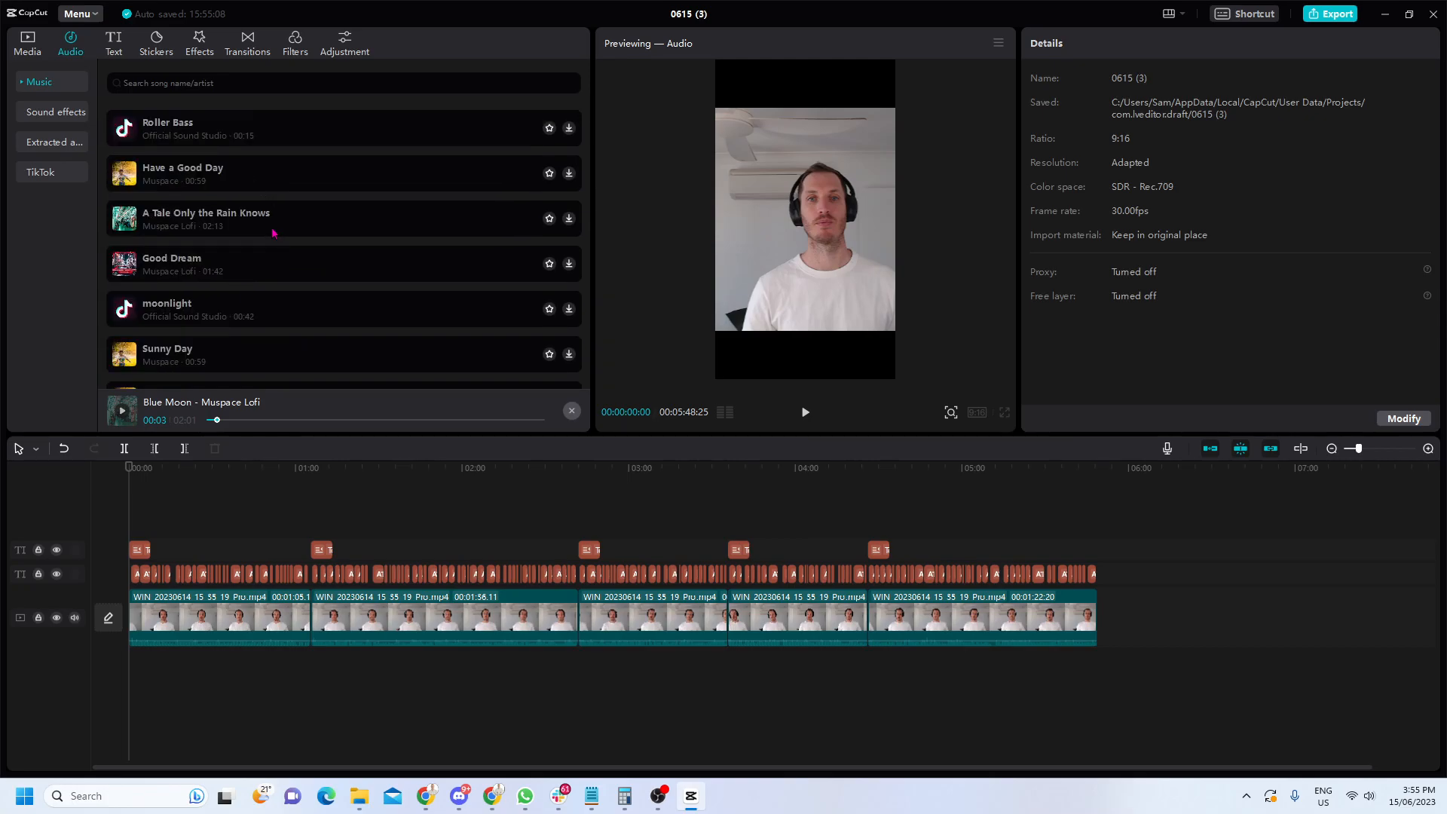
# Audition the song A Tale Only the Rain Knows and add it at the start of the timeline.
pyautogui.click(189, 222)
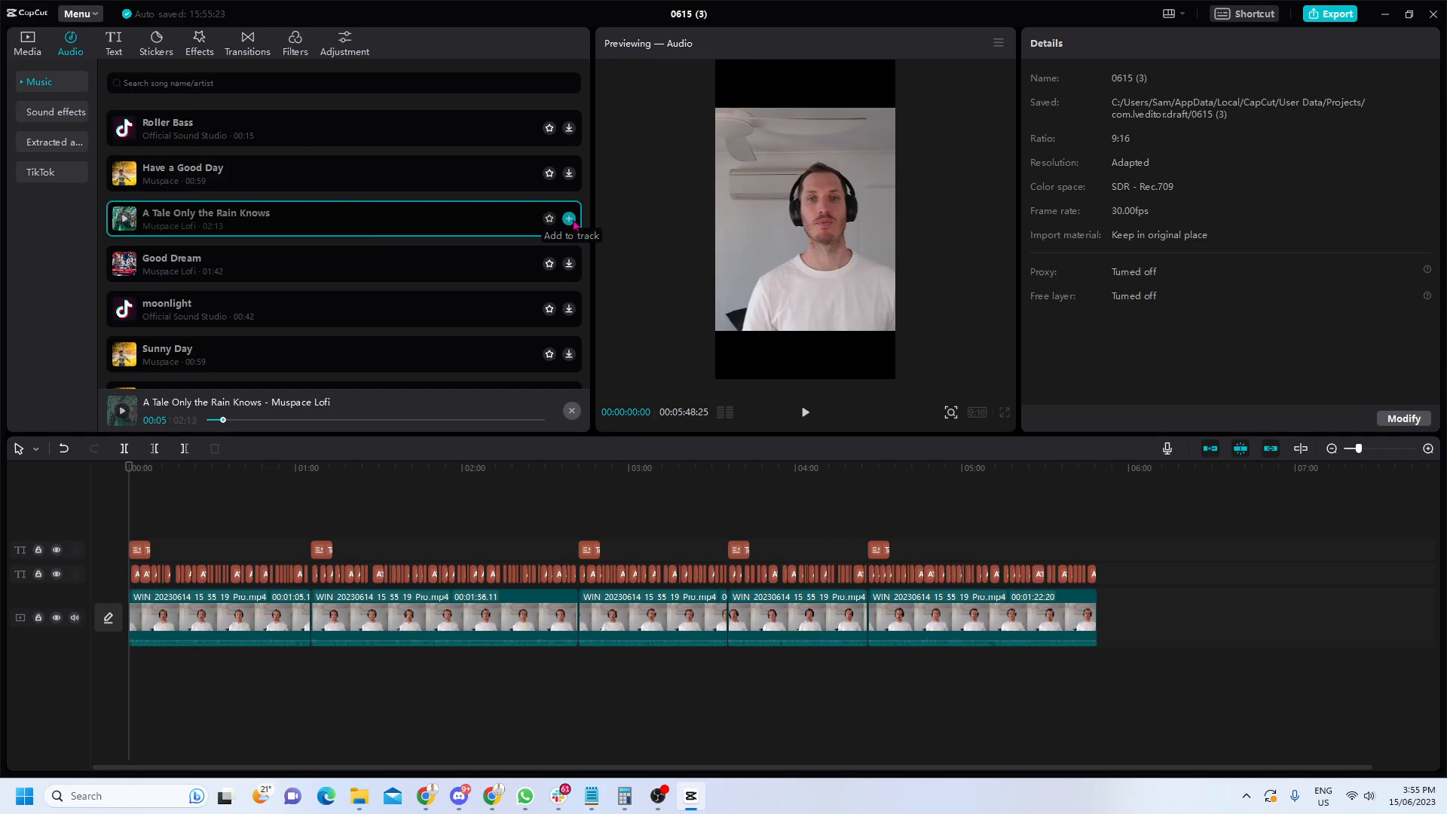
pyautogui.click(570, 219)
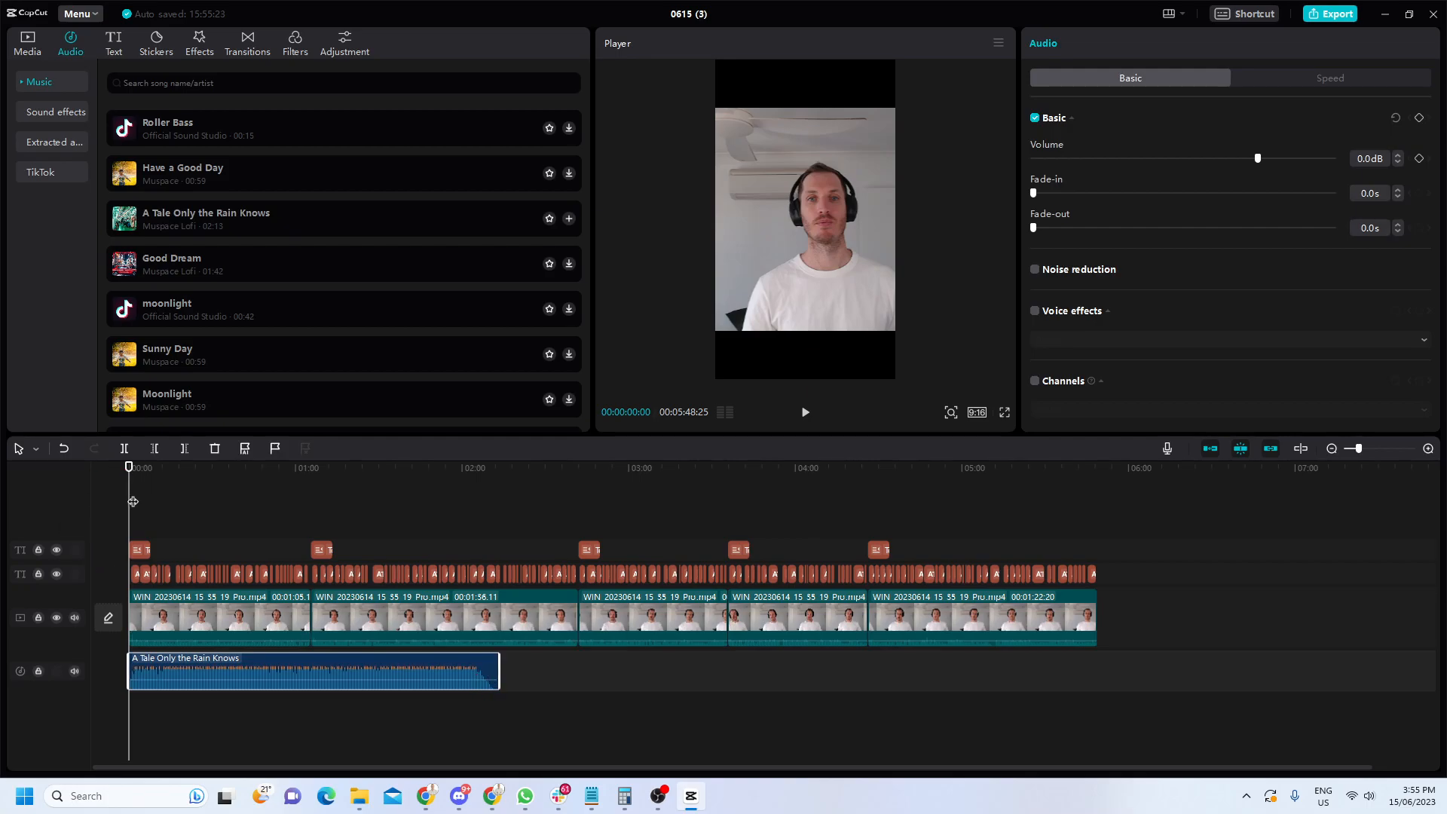
# Split the music at the end of the first video clip, at 00:01:05:17, and delete the part after the cut.
pyautogui.moveTo(131, 501); pyautogui.dragTo(311, 503)
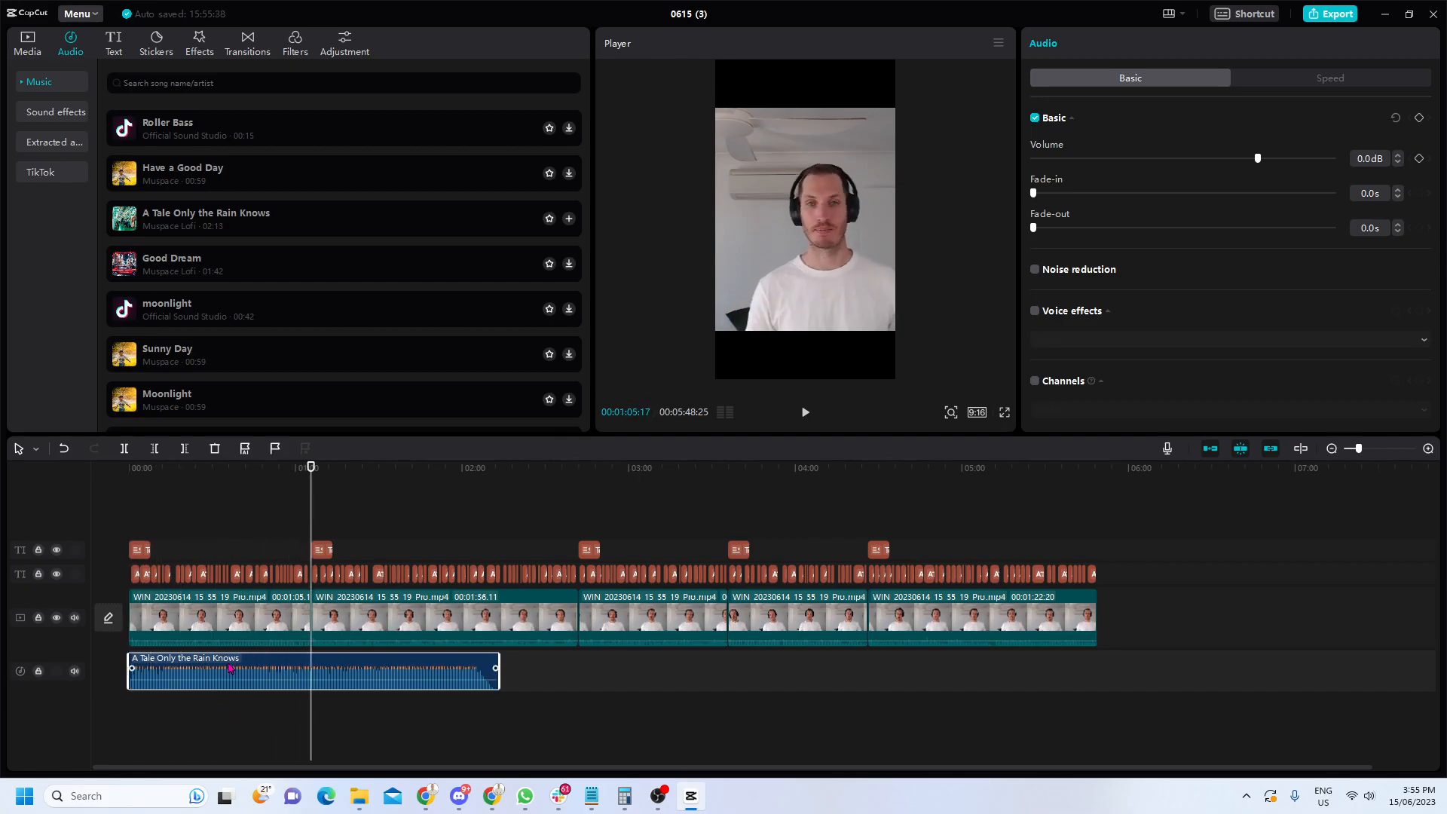
pyautogui.moveTo(314, 505)
pyautogui.mouseDown()
pyautogui.moveTo(160, 502)
pyautogui.moveTo(310, 501)
pyautogui.mouseUp()
pyautogui.click(253, 621)
pyautogui.click(400, 622)
pyautogui.click(709, 630)
pyautogui.click(803, 624)
pyautogui.click(934, 624)
pyautogui.click(355, 664)
pyautogui.hotkey('ctrl', 'b')
pyautogui.moveTo(360, 671); pyautogui.dragTo(377, 699)
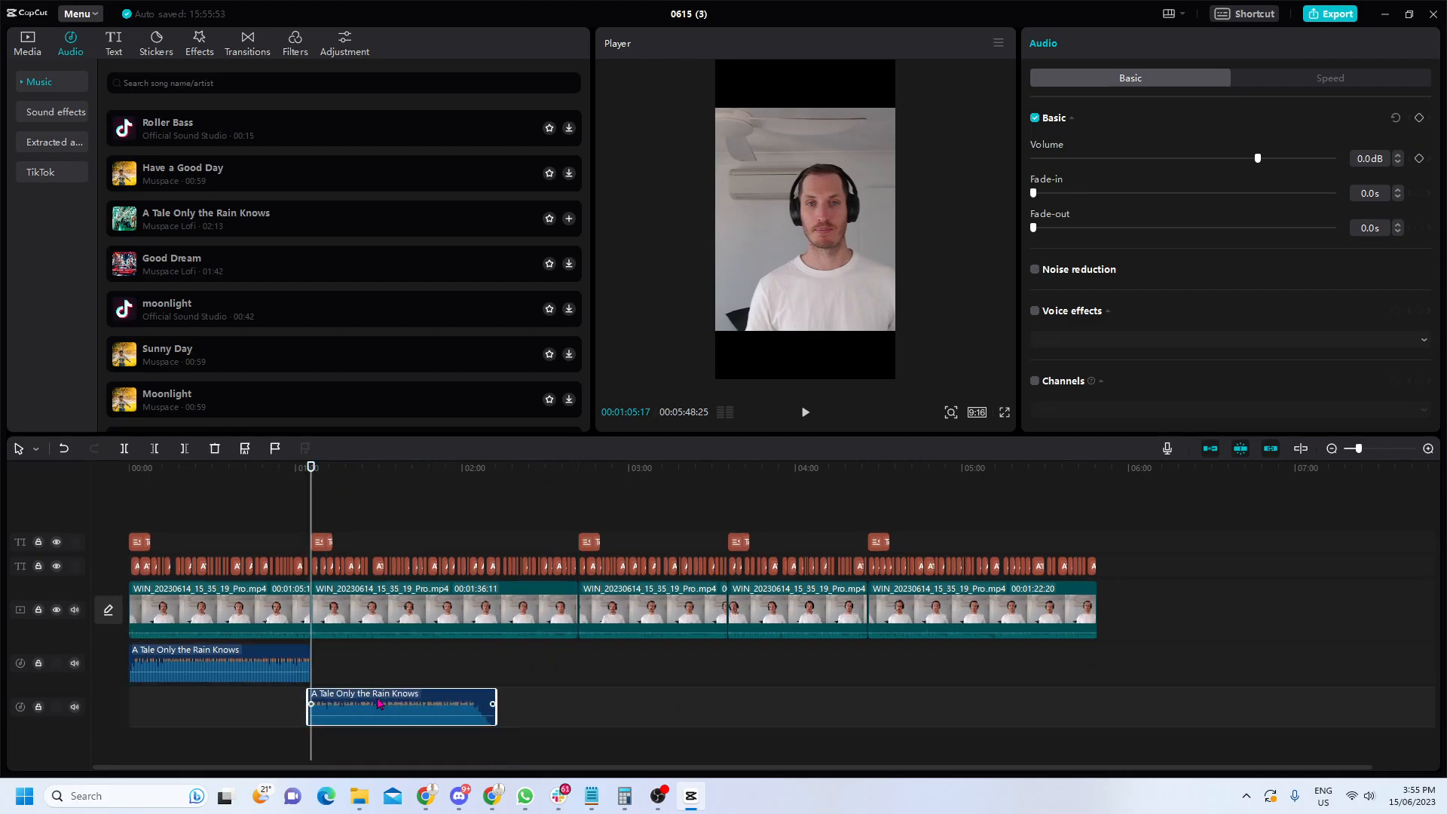
pyautogui.press('Delete')
# Play the first seconds of the video with the music clip to judge its loudness against the voice.
pyautogui.moveTo(311, 466); pyautogui.dragTo(167, 508)
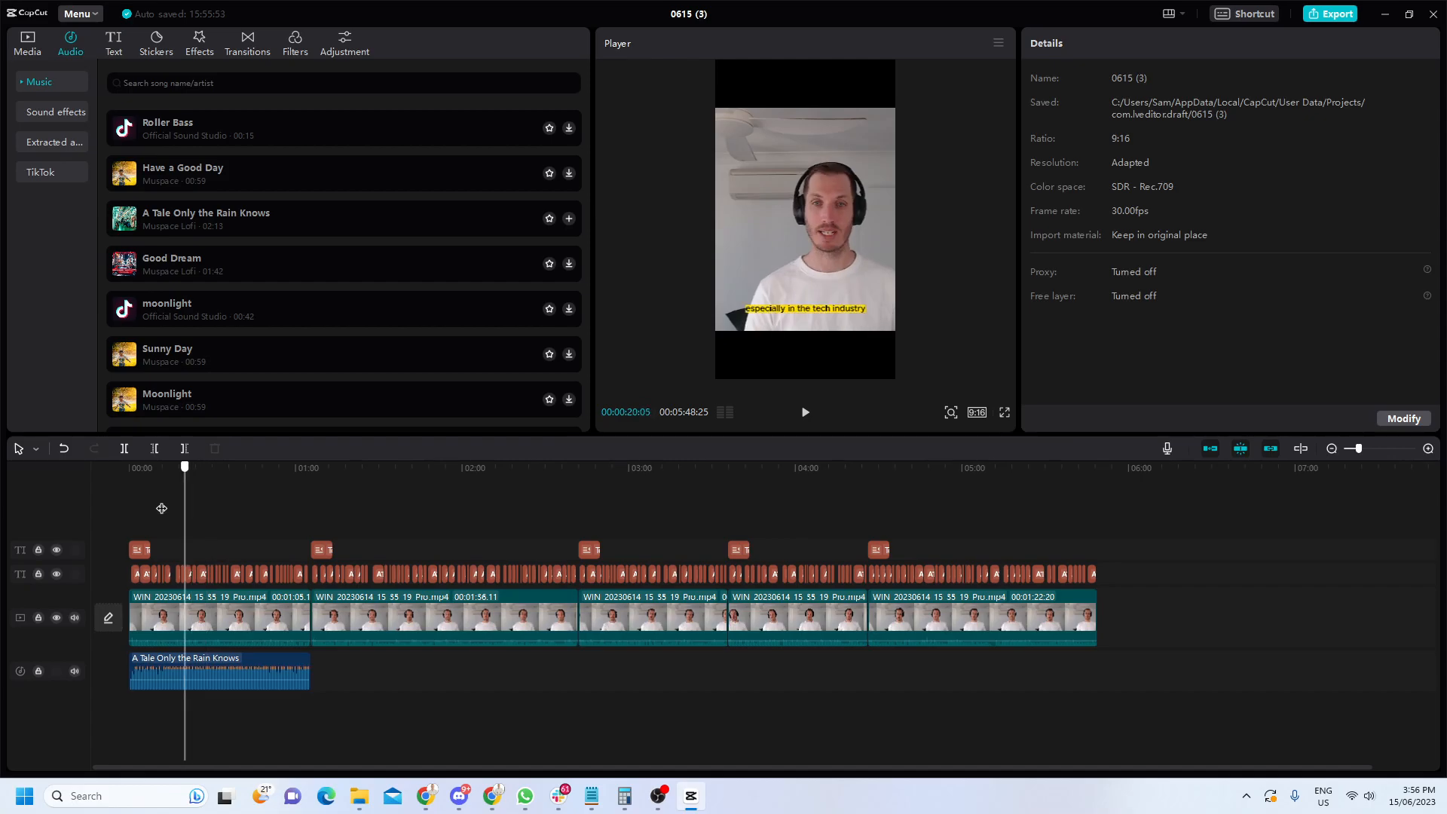
pyautogui.click(129, 501)
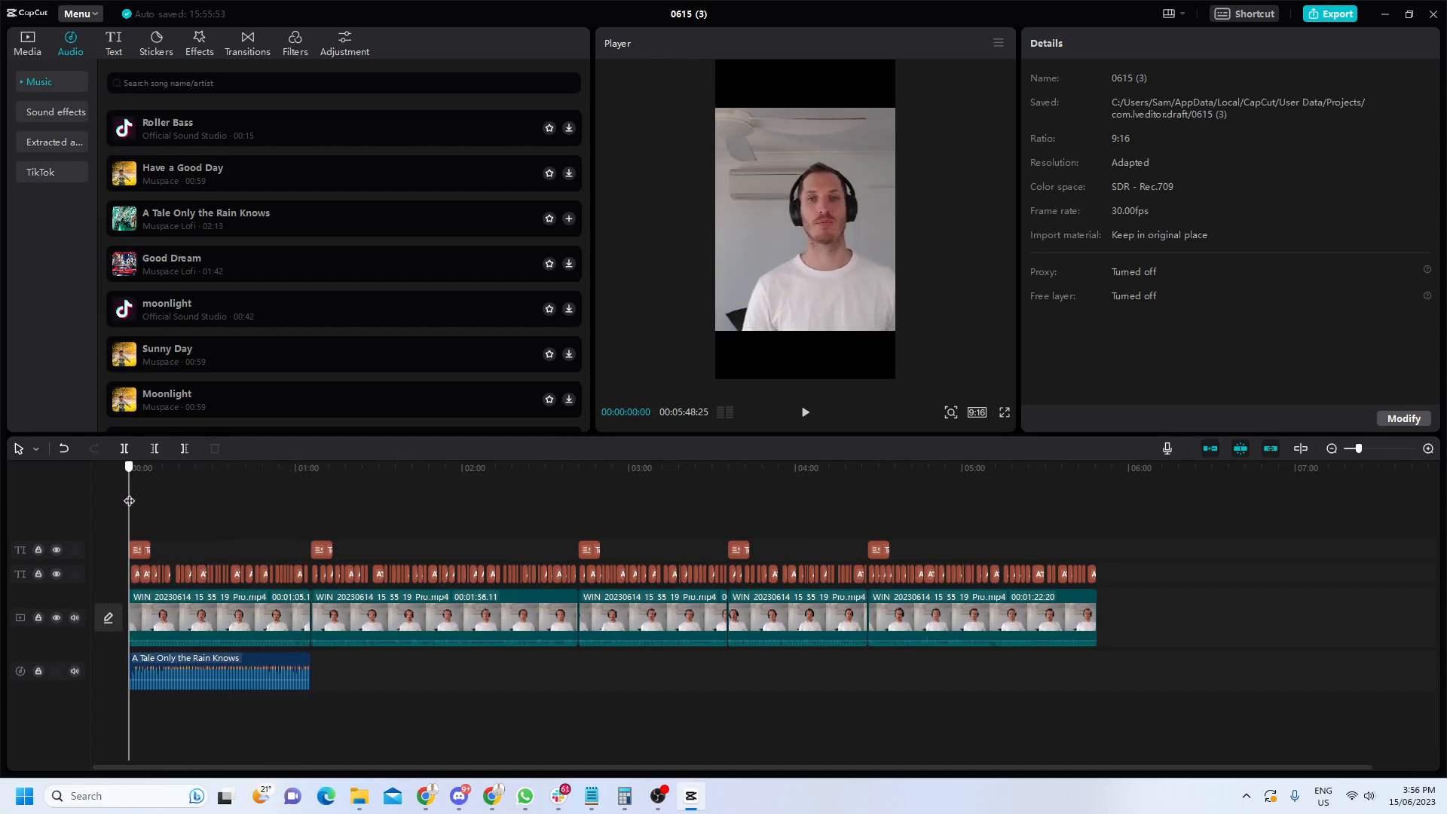
pyautogui.moveTo(129, 501); pyautogui.dragTo(151, 501)
pyautogui.click(204, 661)
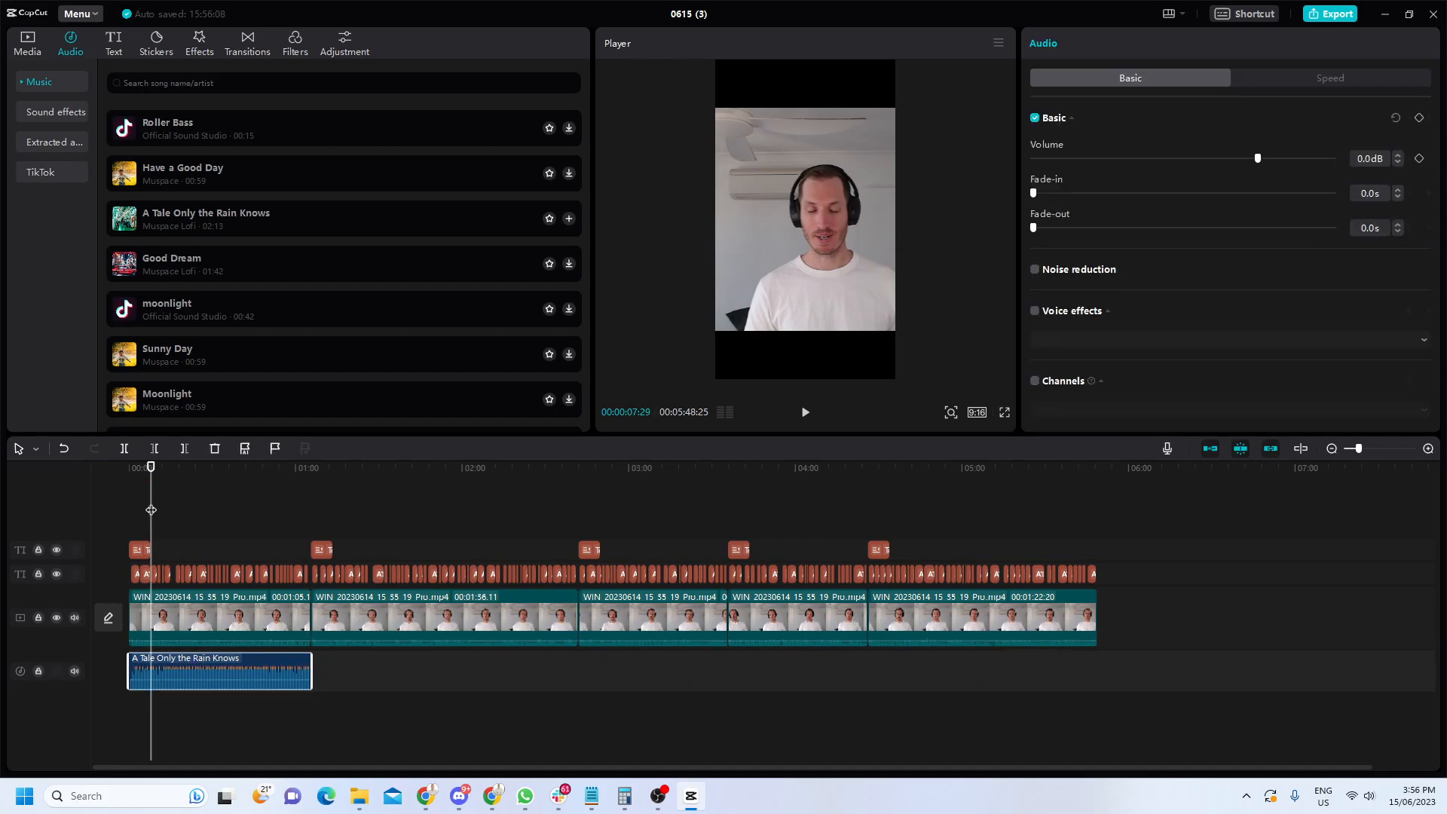
pyautogui.moveTo(151, 506); pyautogui.dragTo(129, 506)
pyautogui.click(805, 412)
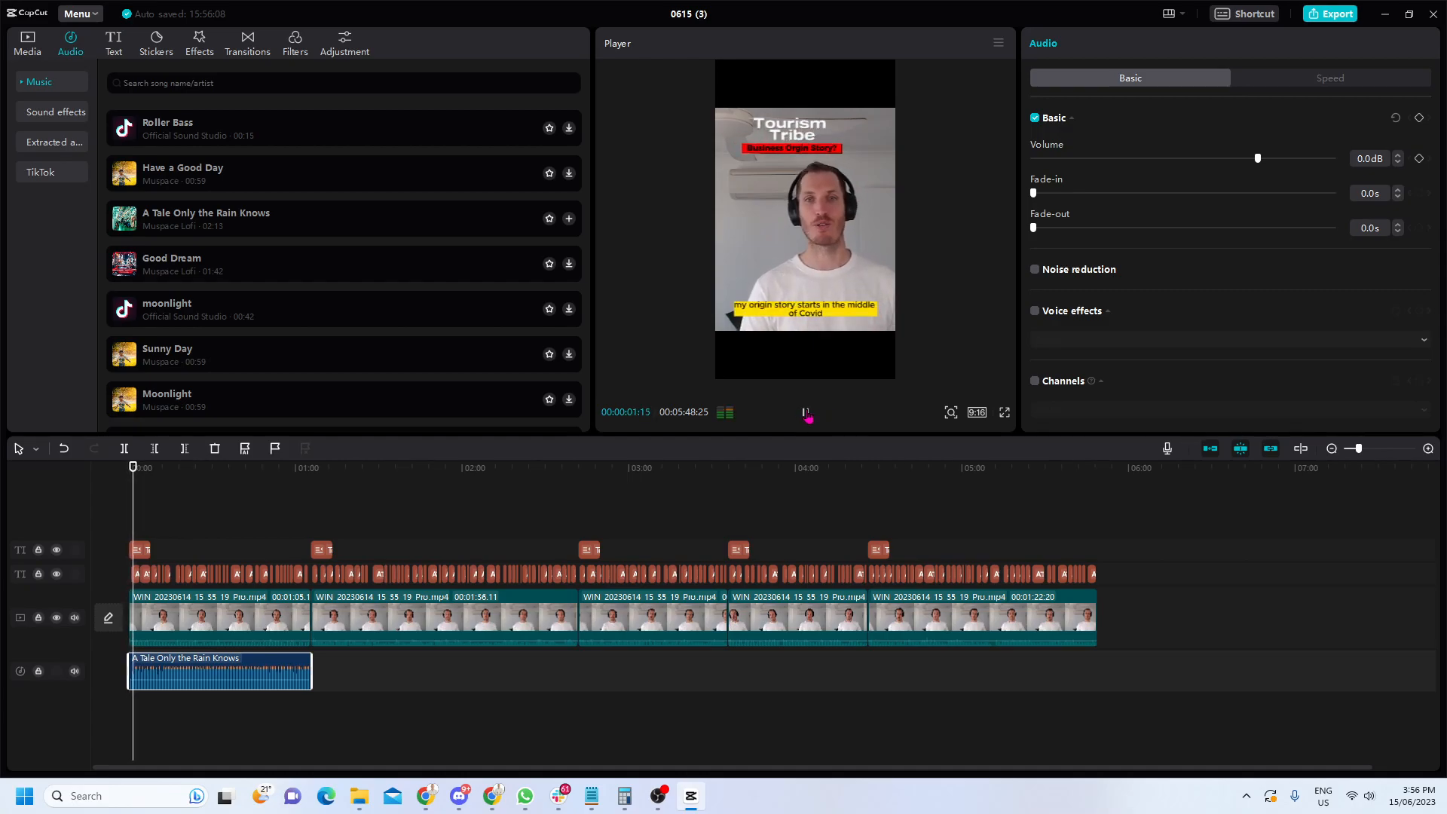
pyautogui.click(806, 414)
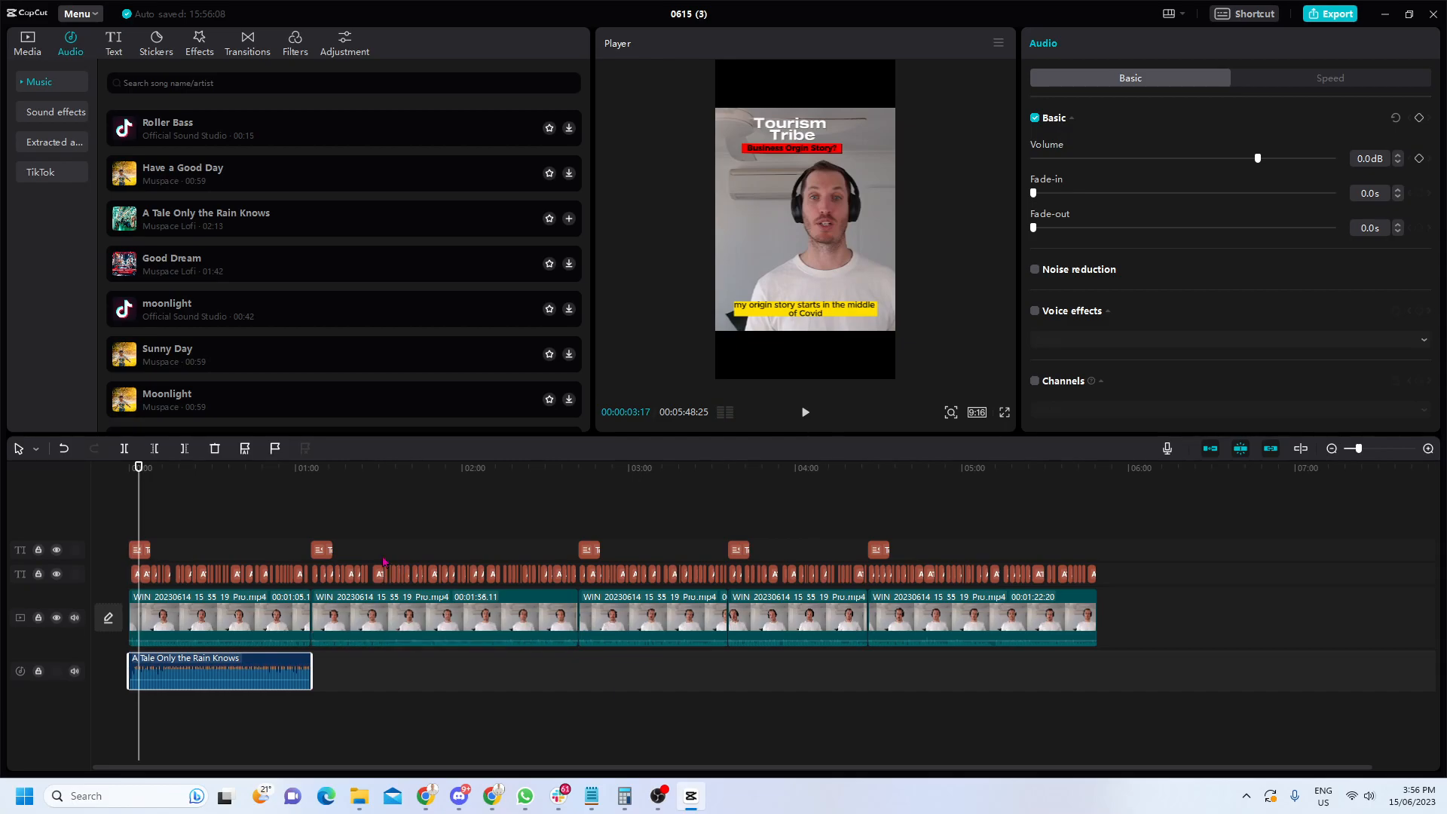
# Set the music clip's volume to -30 dB and play the video from the start to check the balance.
pyautogui.moveTo(135, 522); pyautogui.dragTo(132, 521)
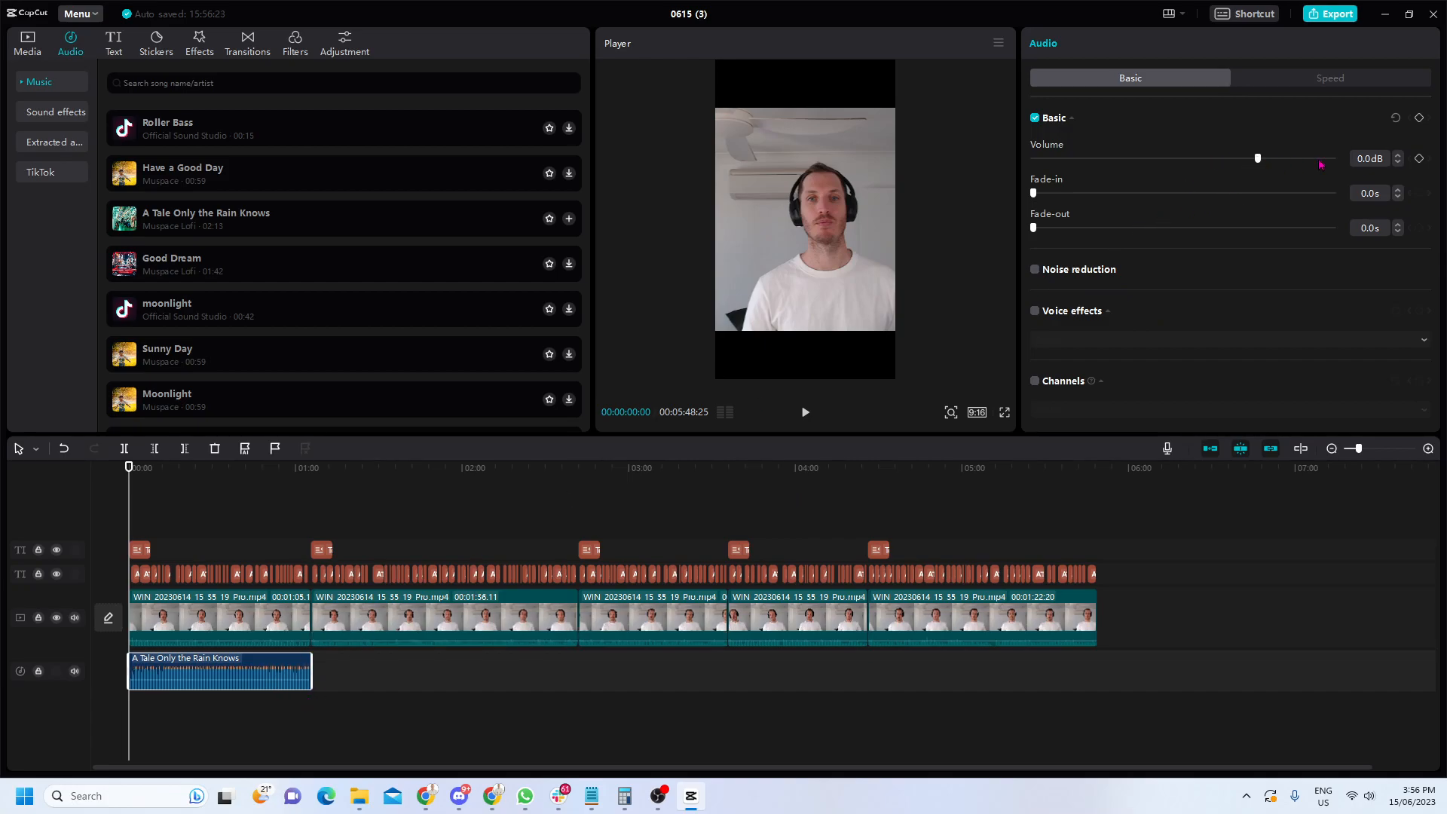
pyautogui.click(1365, 158)
pyautogui.write('-30')
pyautogui.press('Return')
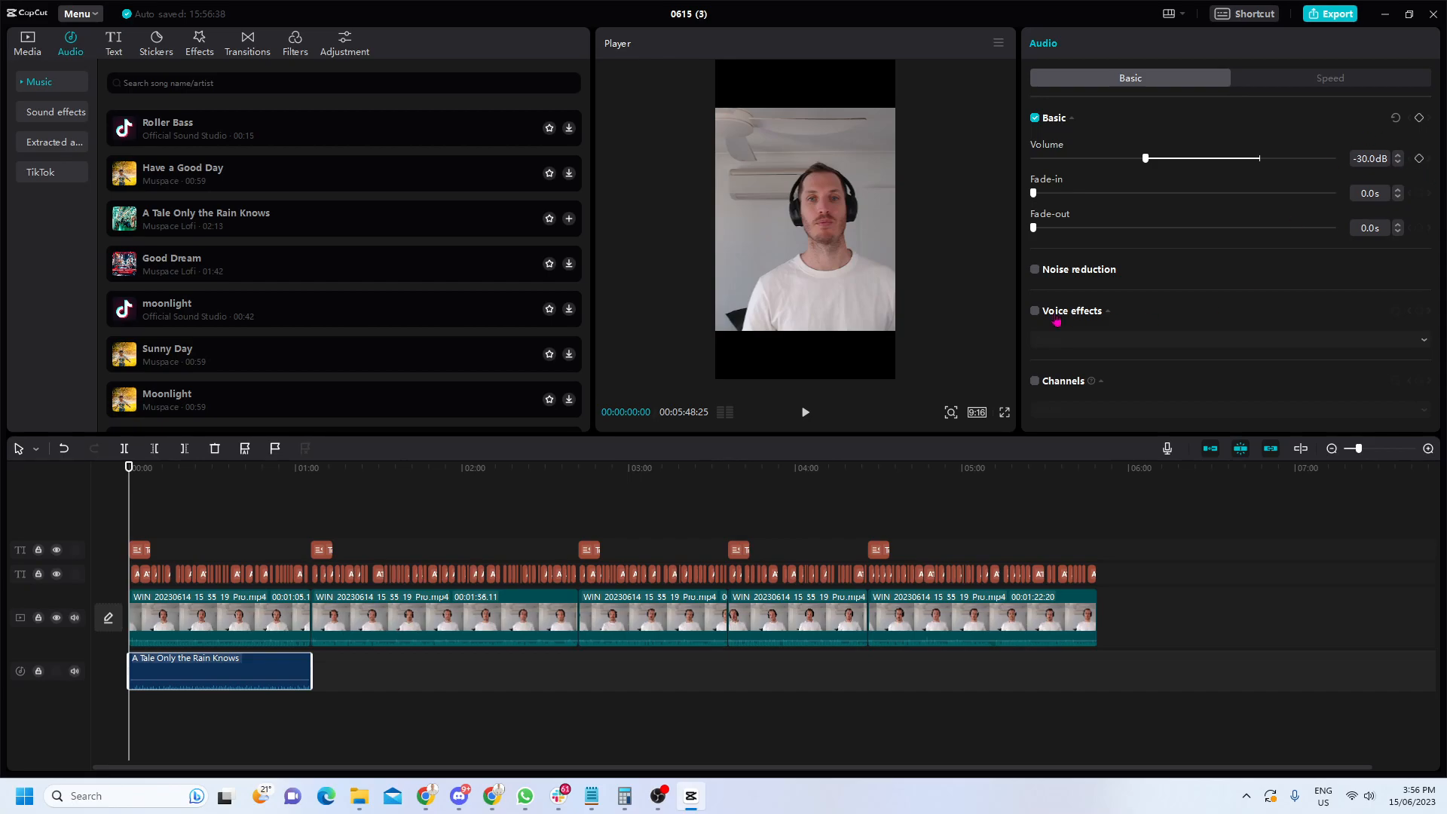
pyautogui.click(805, 412)
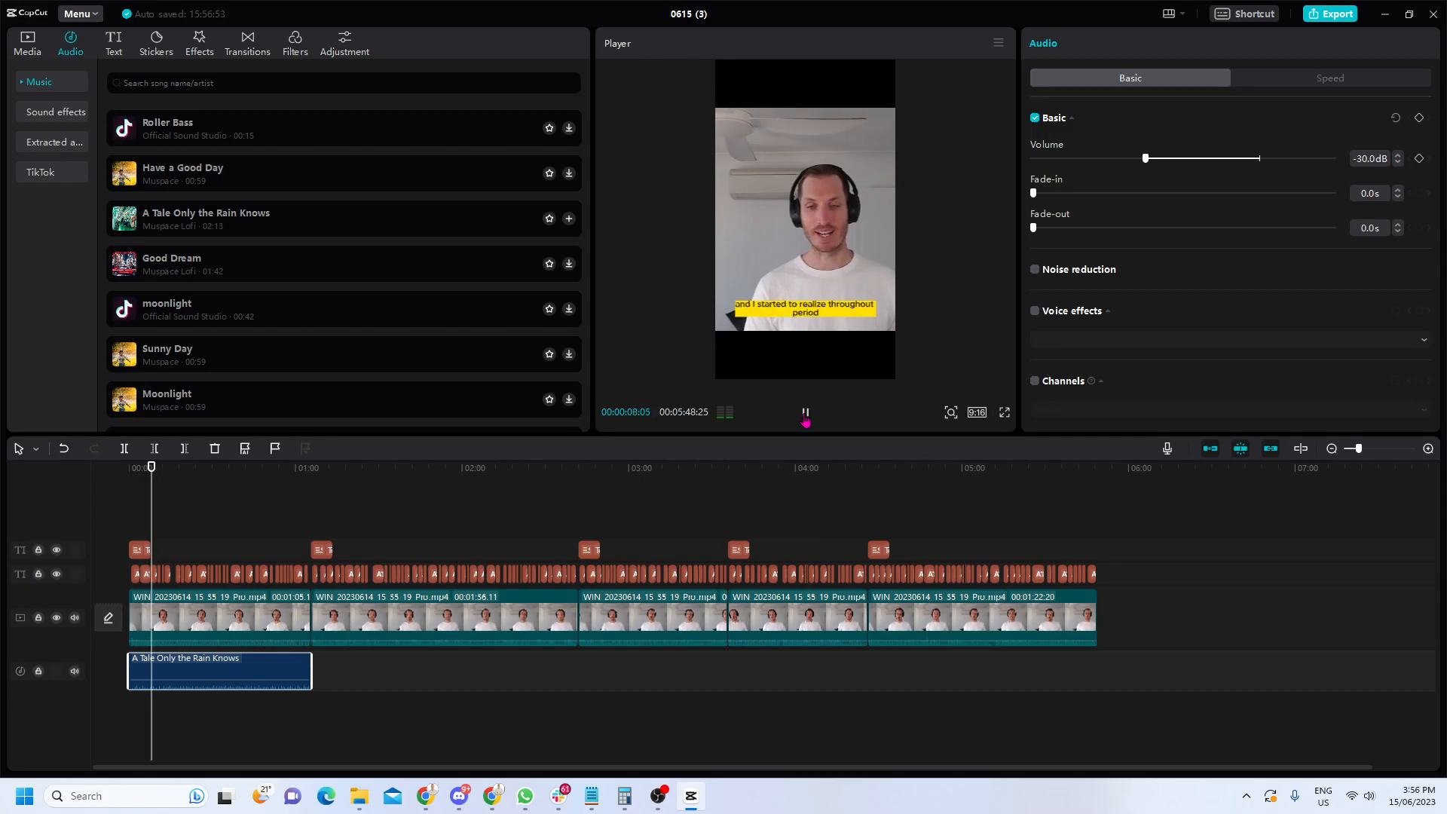
pyautogui.click(805, 415)
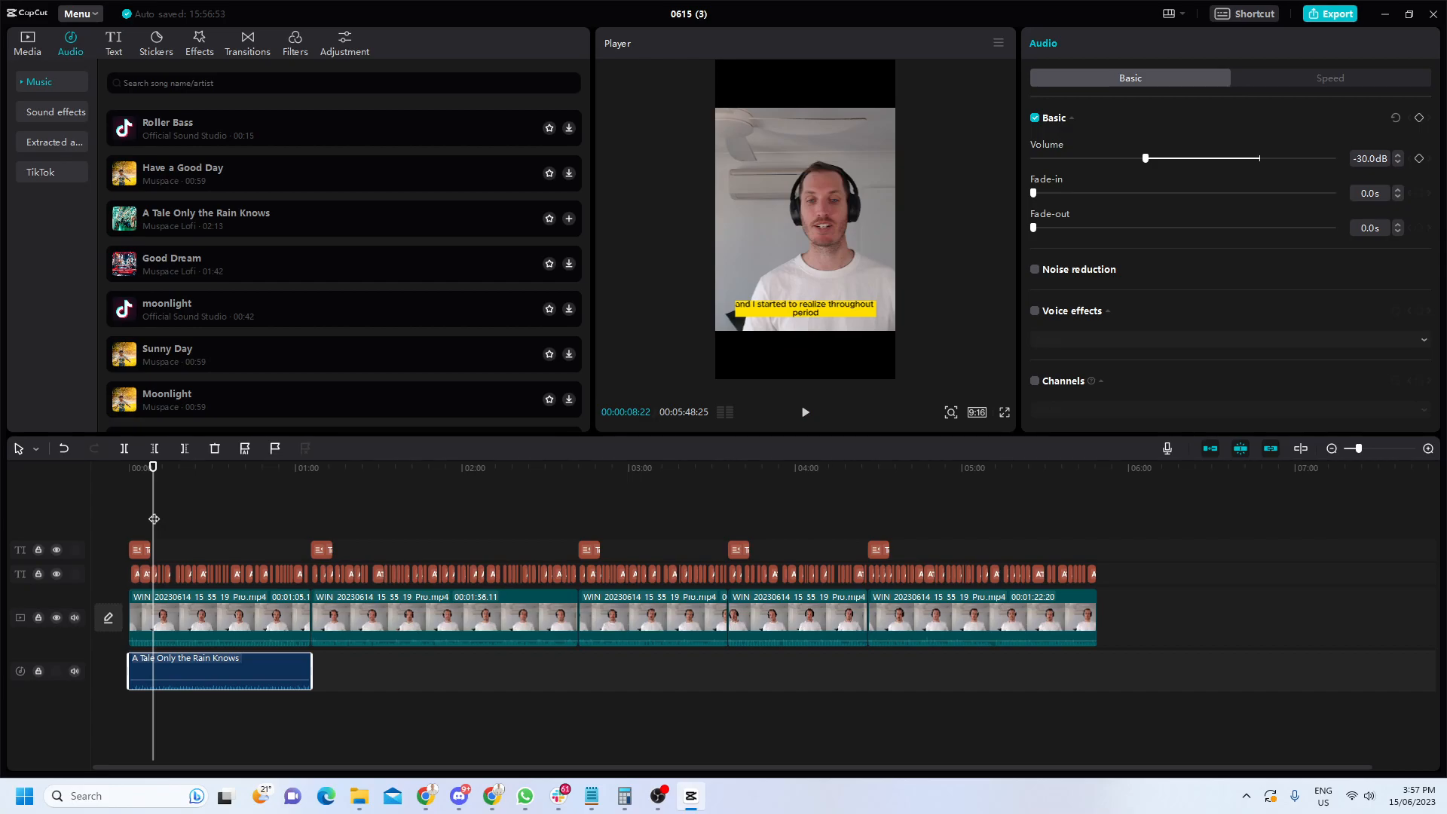
# Return the playhead to the start and check the first video clip's audio volume setting.
pyautogui.moveTo(153, 518); pyautogui.dragTo(133, 511)
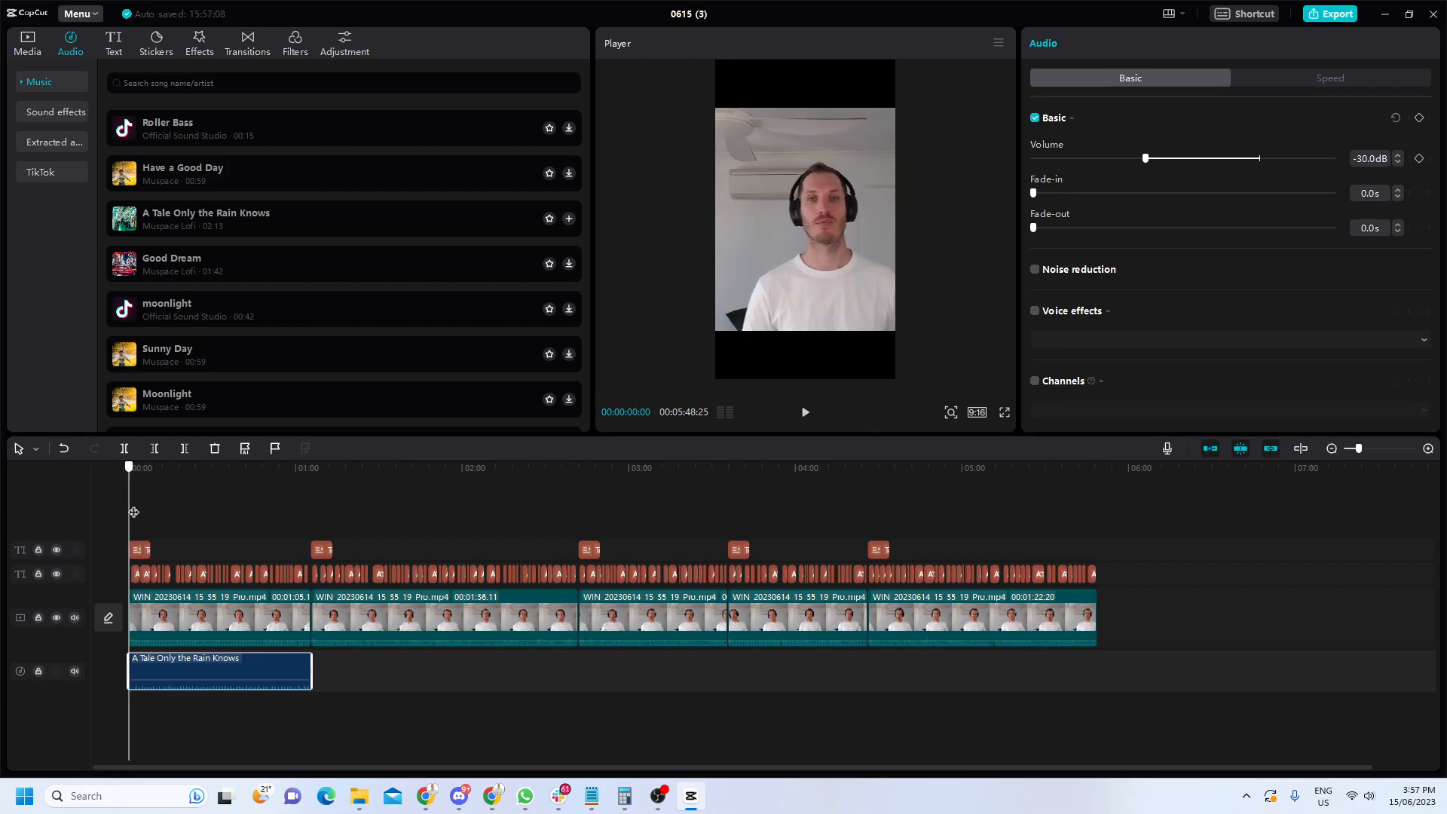
pyautogui.moveTo(133, 511); pyautogui.dragTo(131, 510)
pyautogui.click(245, 624)
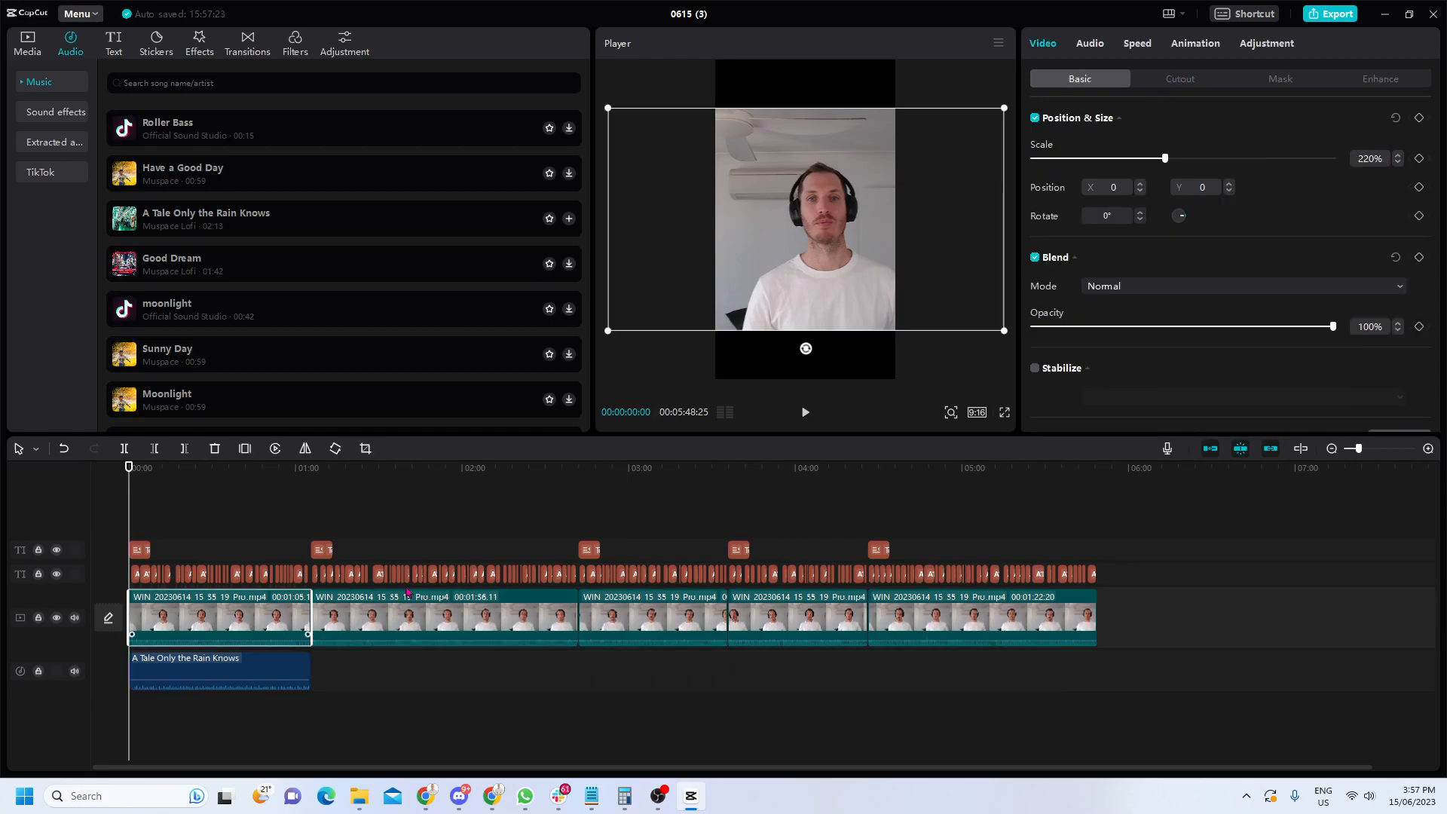
pyautogui.click(1090, 43)
pyautogui.moveTo(1258, 121)
pyautogui.mouseDown()
pyautogui.moveTo(1272, 121)
pyautogui.moveTo(1208, 121)
pyautogui.moveTo(1258, 120)
pyautogui.mouseUp()
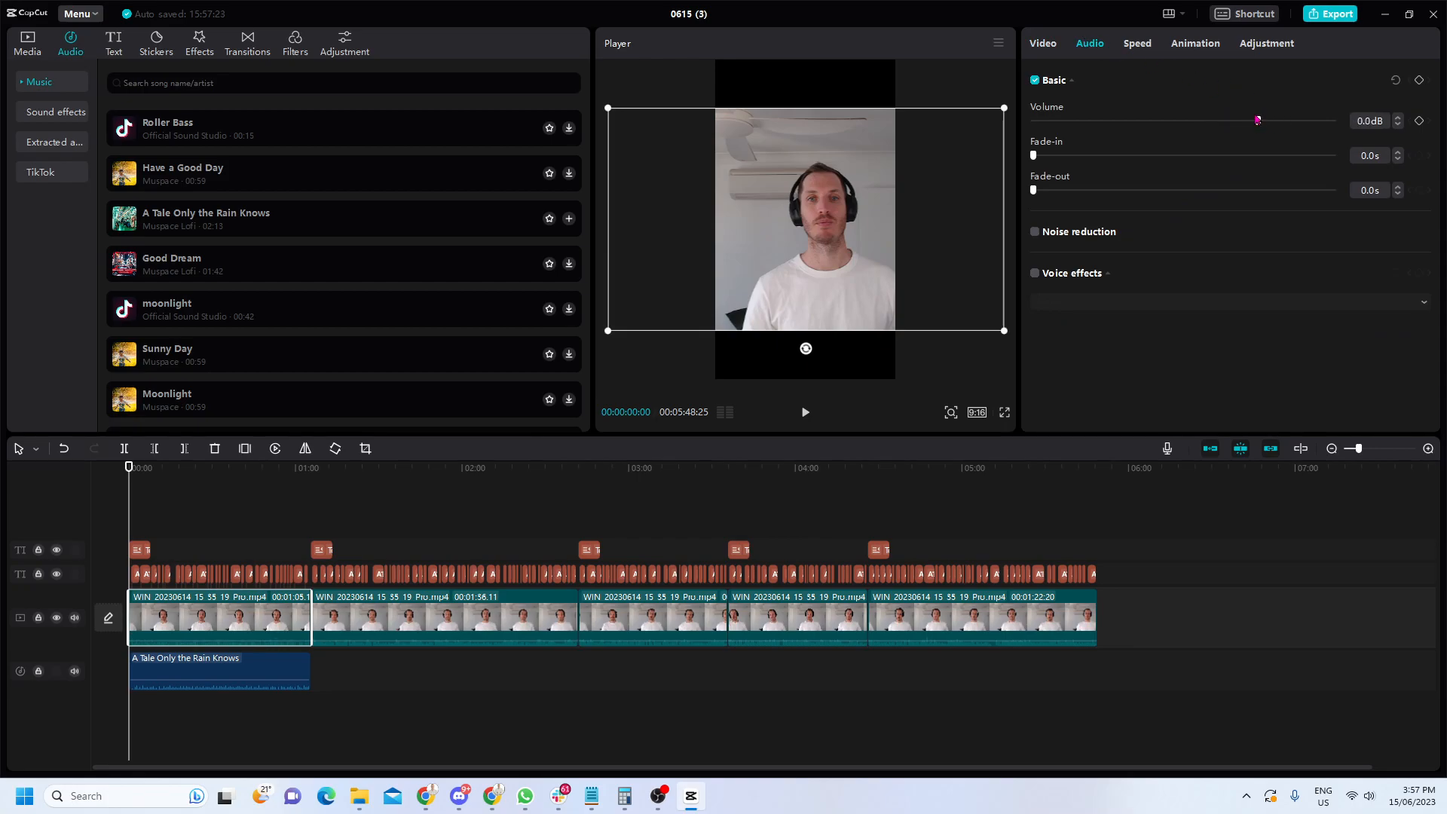
# Place a copy of the music clip beneath the second video clip and extend it to that clip's end.
pyautogui.click(298, 669)
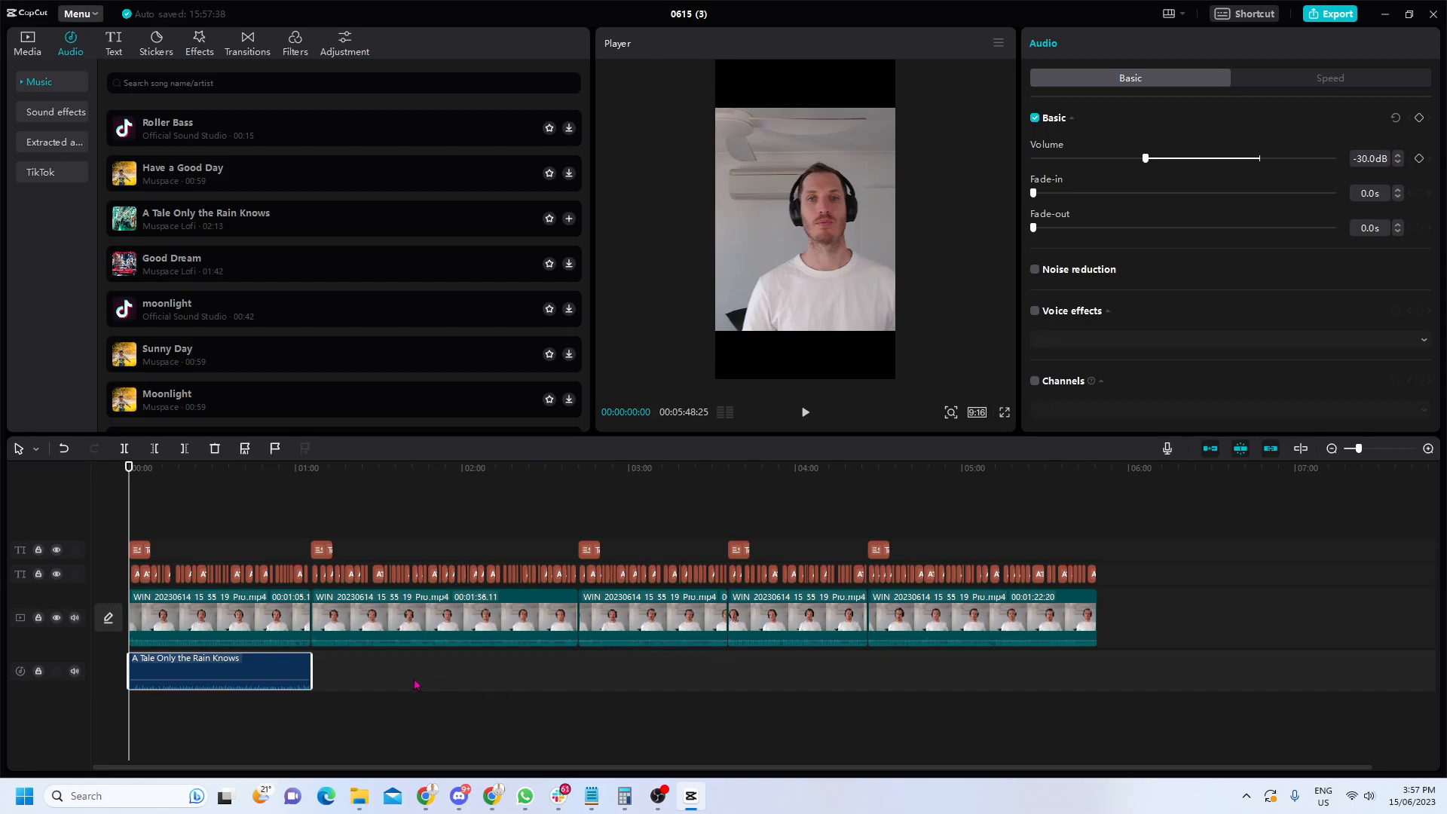
pyautogui.moveTo(276, 673)
pyautogui.hotkey('ctrl', 'v')
pyautogui.moveTo(263, 702); pyautogui.dragTo(453, 663)
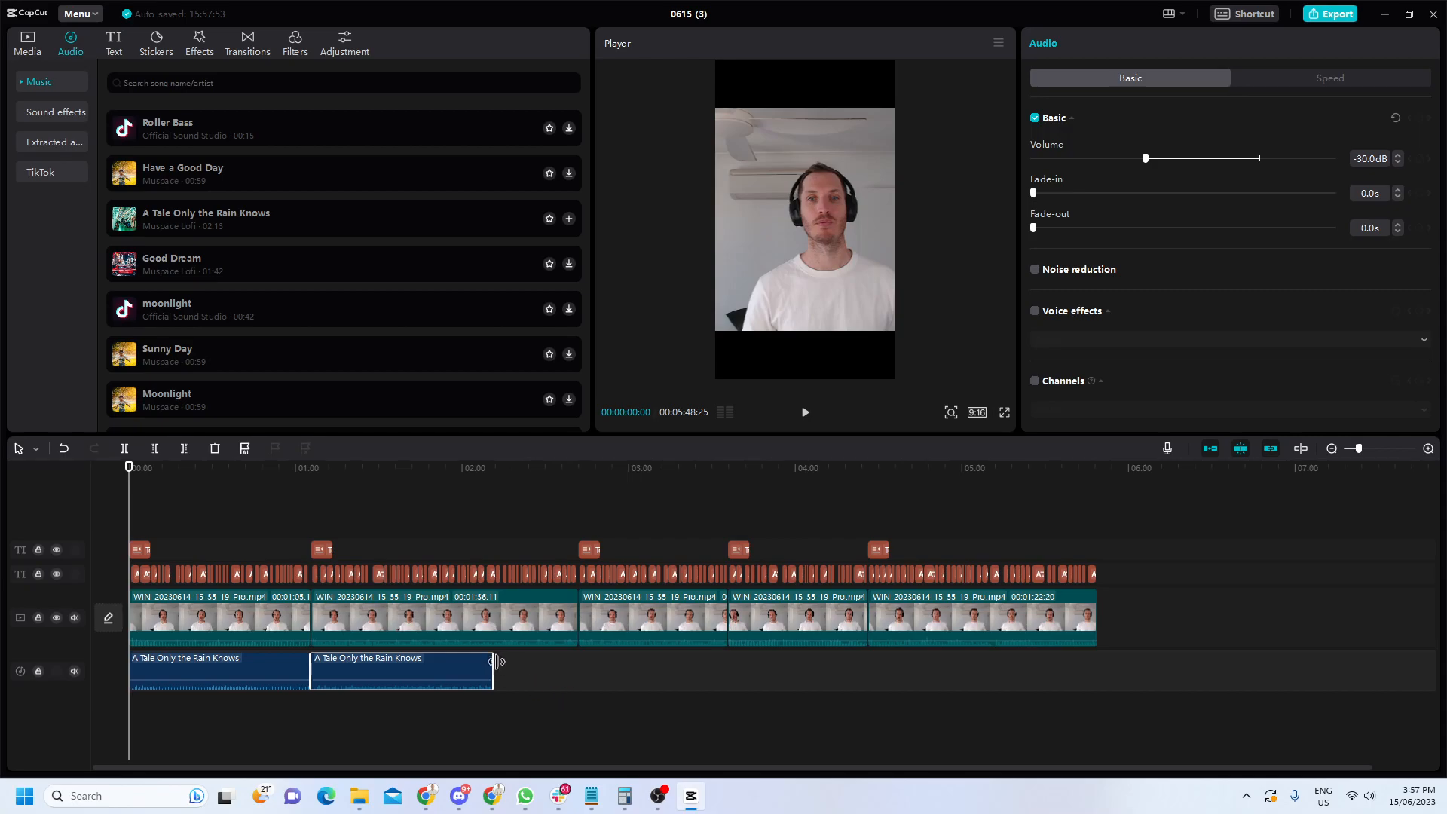
pyautogui.moveTo(495, 663); pyautogui.dragTo(579, 663)
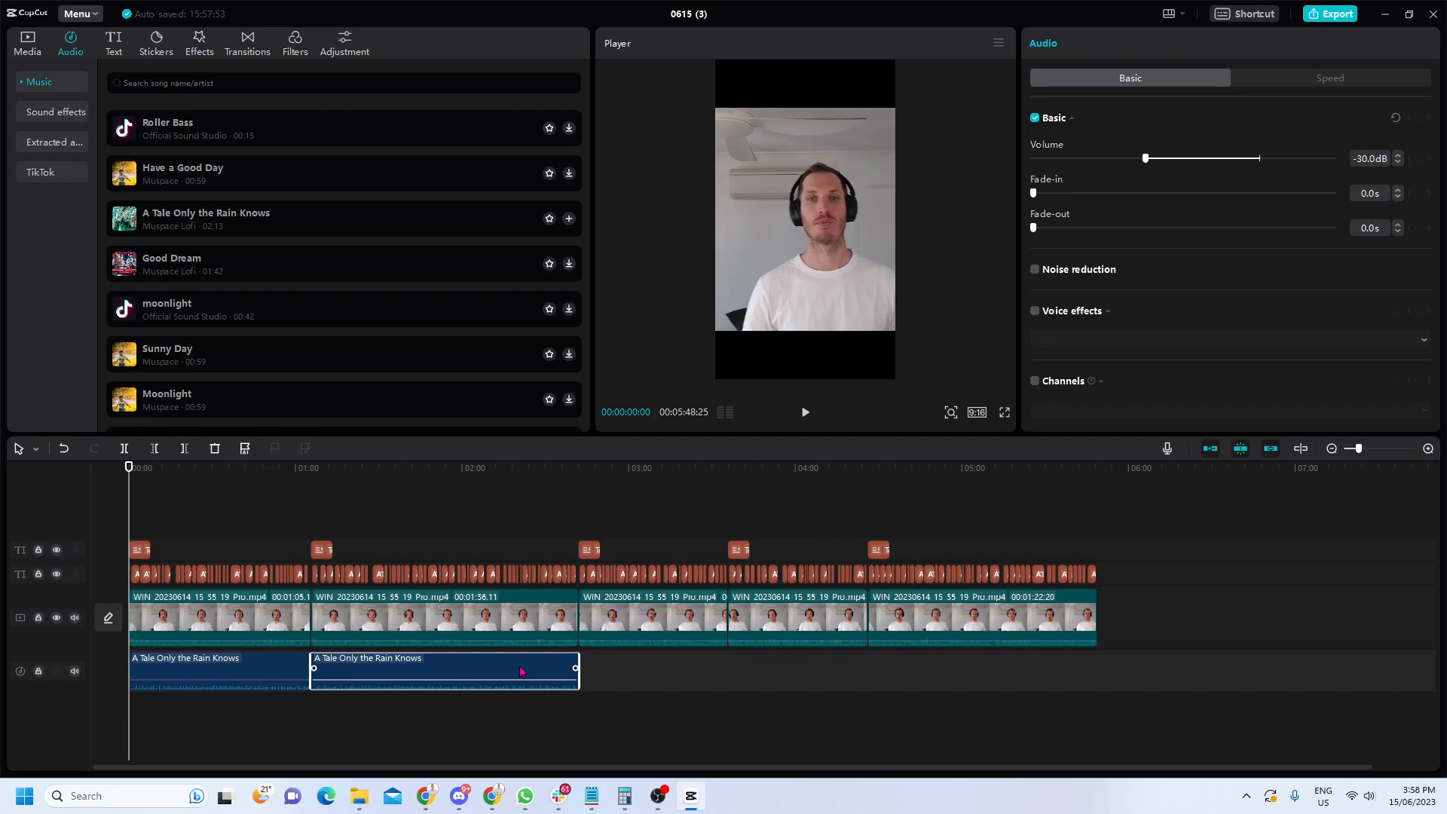
# Add copies of the music beneath the third and fourth video clips, matching each copy to its video clip's length.
pyautogui.hotkey('ctrl', 'v')
pyautogui.moveTo(339, 709); pyautogui.dragTo(728, 658)
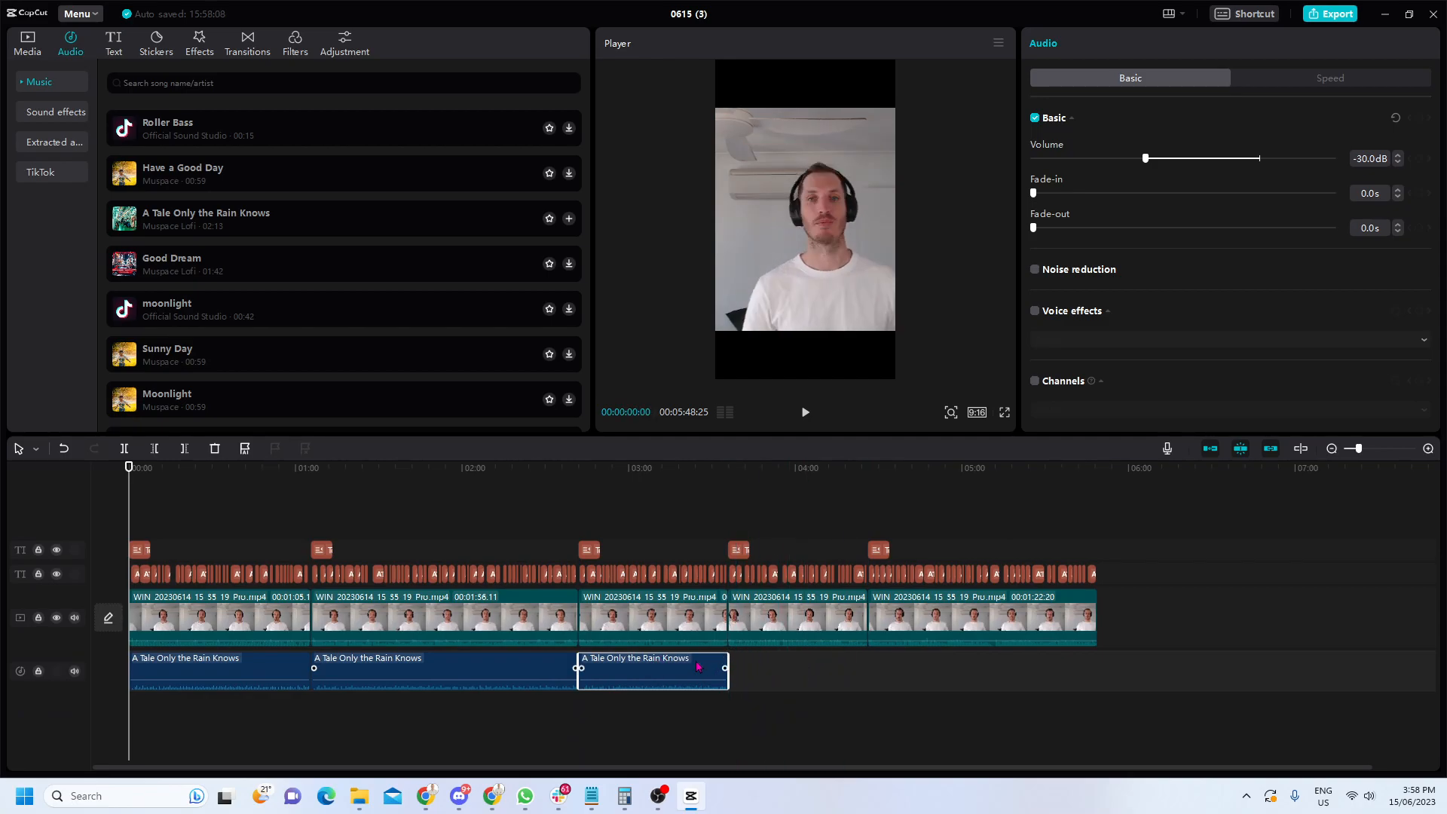
pyautogui.hotkey('ctrl', 'c')
pyautogui.hotkey('ctrl', 'v')
pyautogui.moveTo(229, 703); pyautogui.dragTo(869, 662)
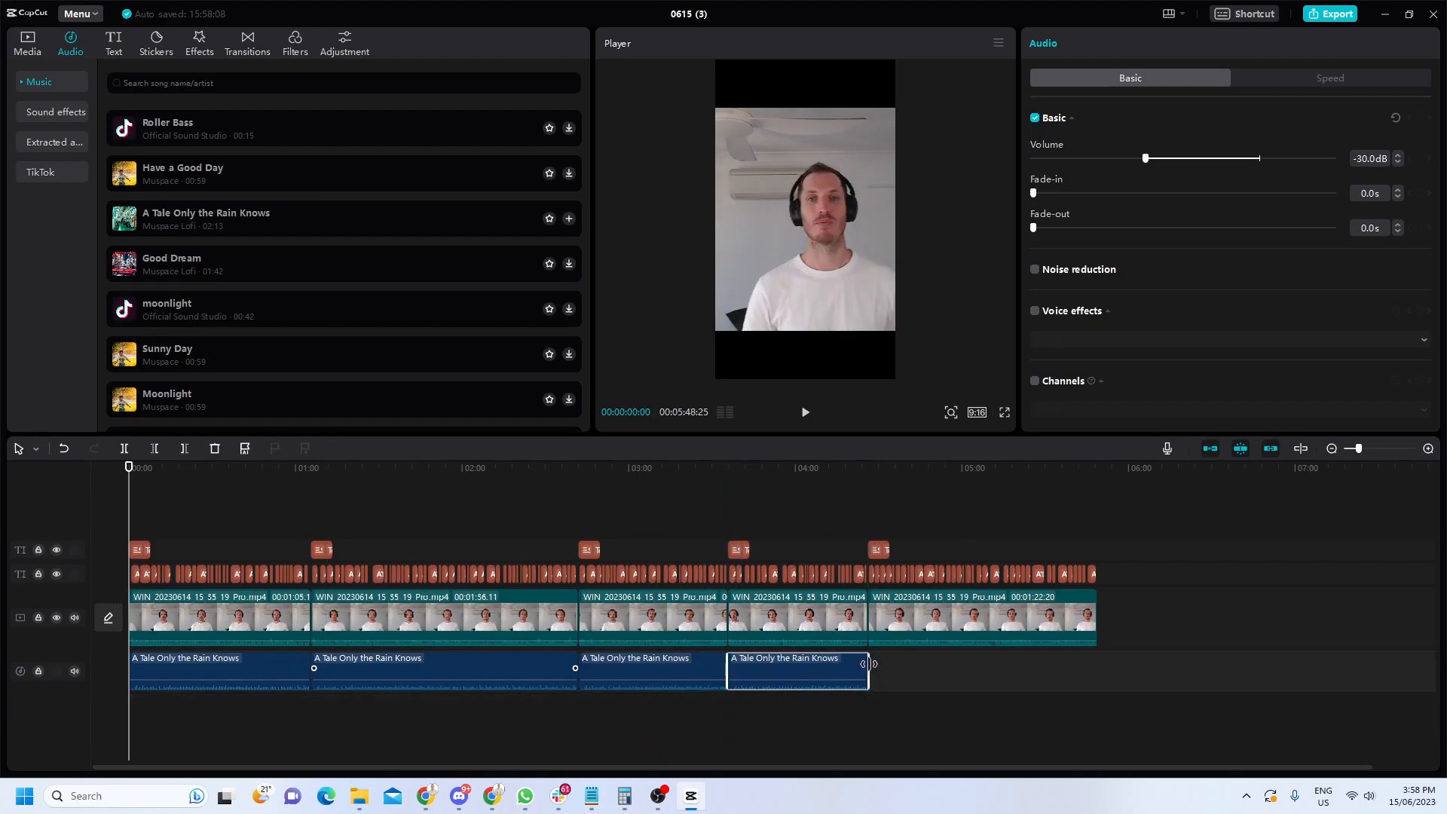
# Add another copy of the music beneath the fifth video clip and extend it to the end of the video.
pyautogui.hotkey('ctrl', 'v')
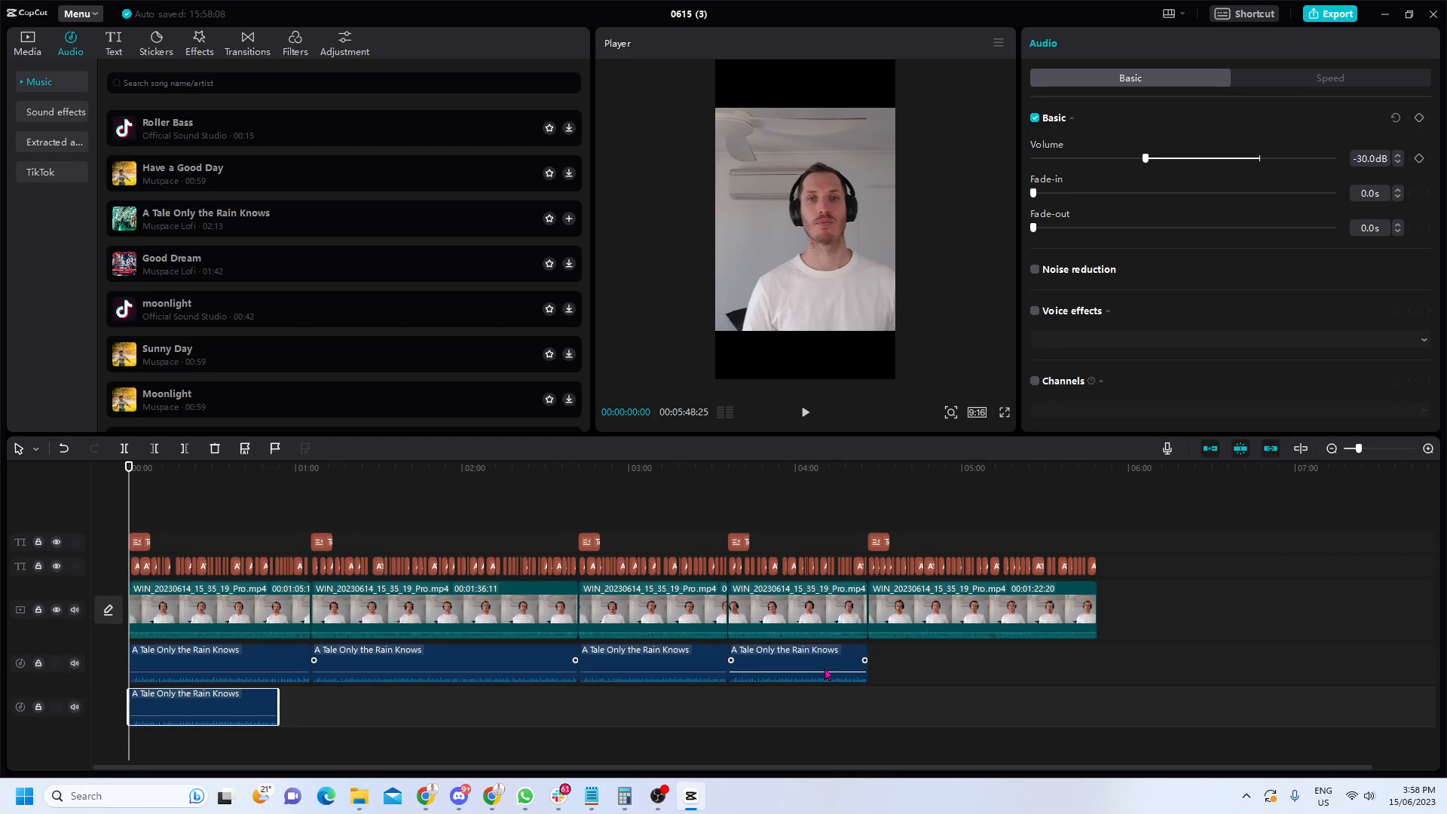
pyautogui.moveTo(226, 703); pyautogui.dragTo(964, 661)
pyautogui.moveTo(1060, 661); pyautogui.dragTo(1098, 662)
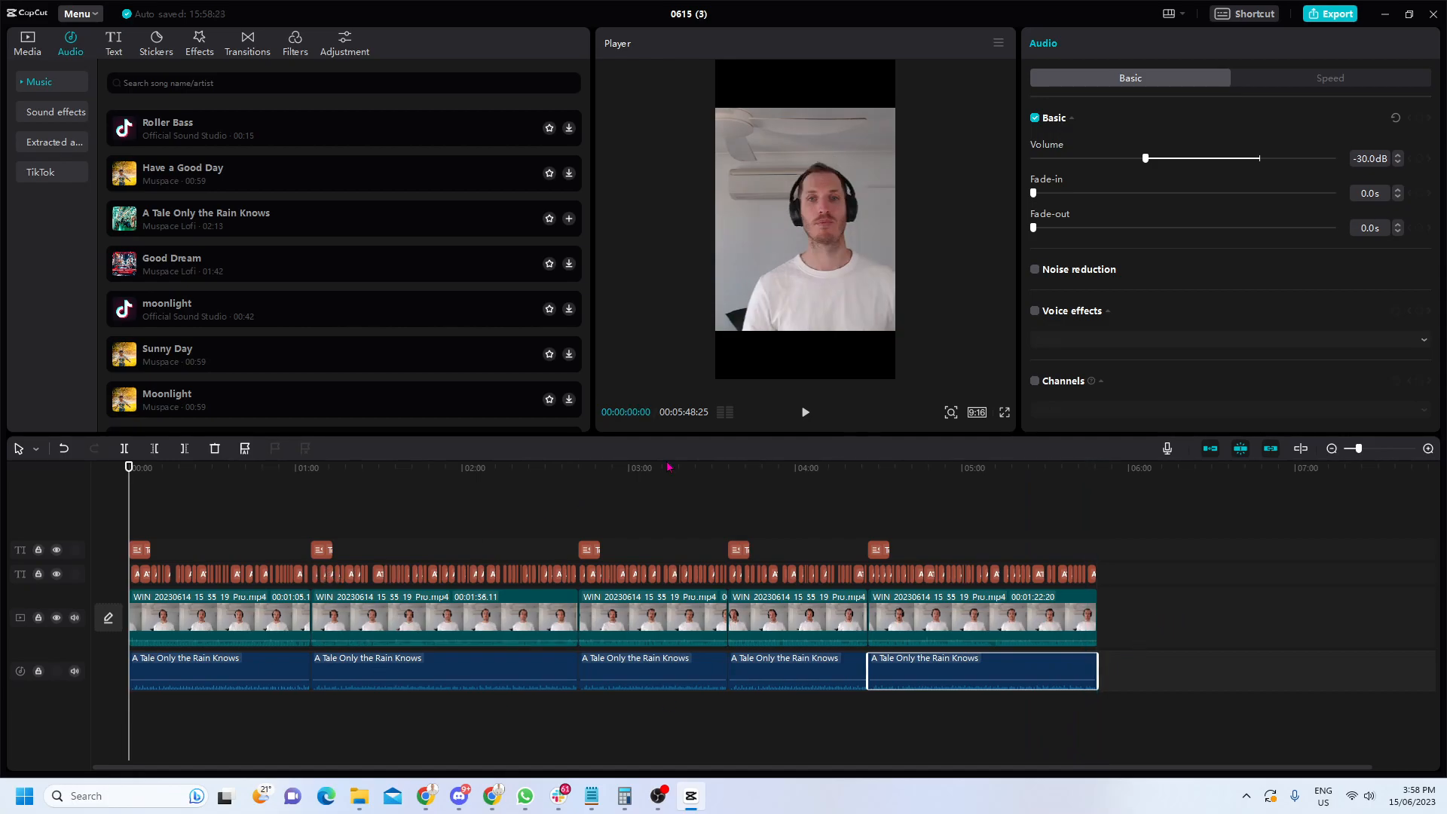
# Play the opening seconds of the second and third video clips to check the music against the voice.
pyautogui.click(160, 525)
pyautogui.click(311, 523)
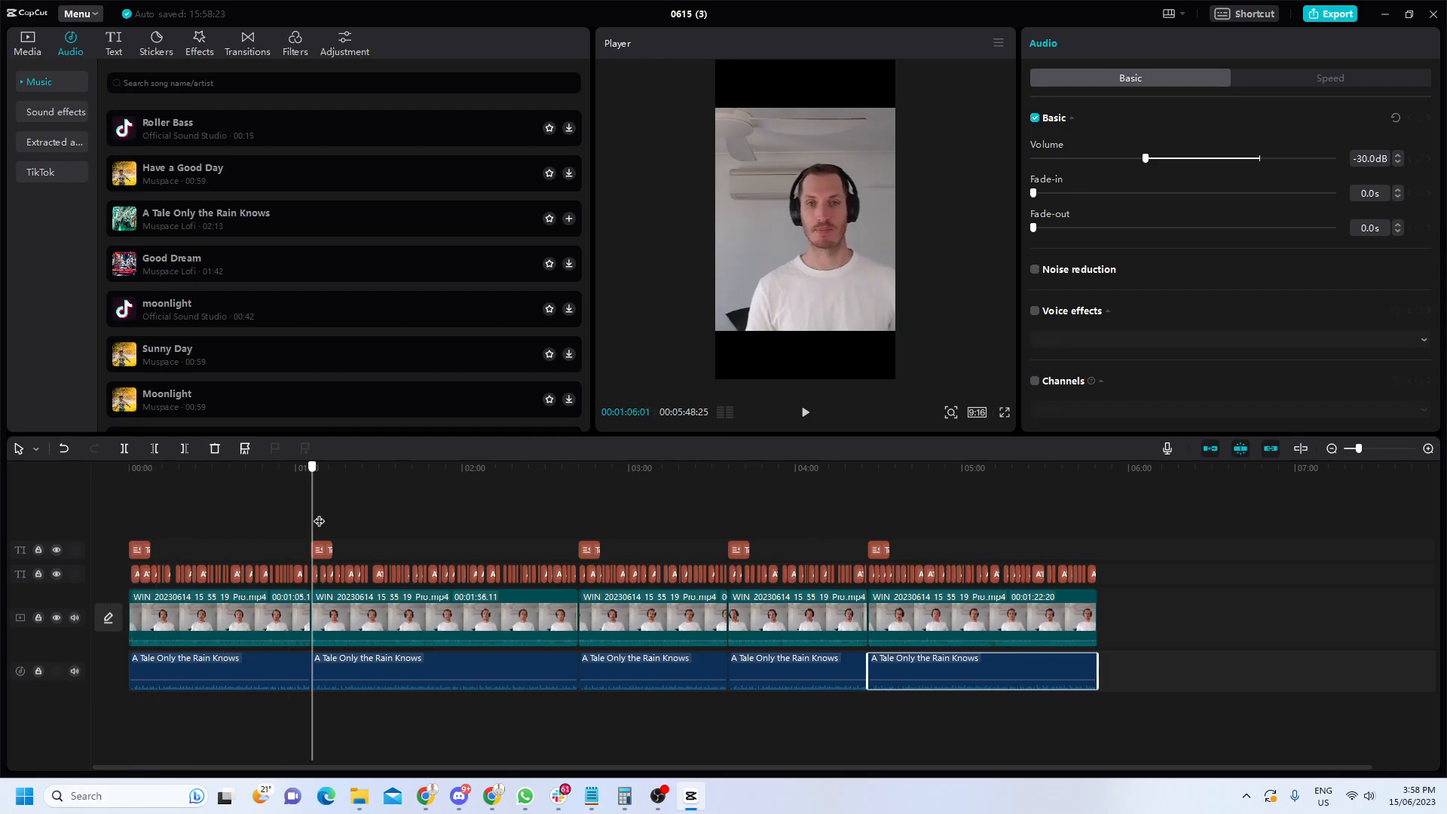
pyautogui.click(805, 413)
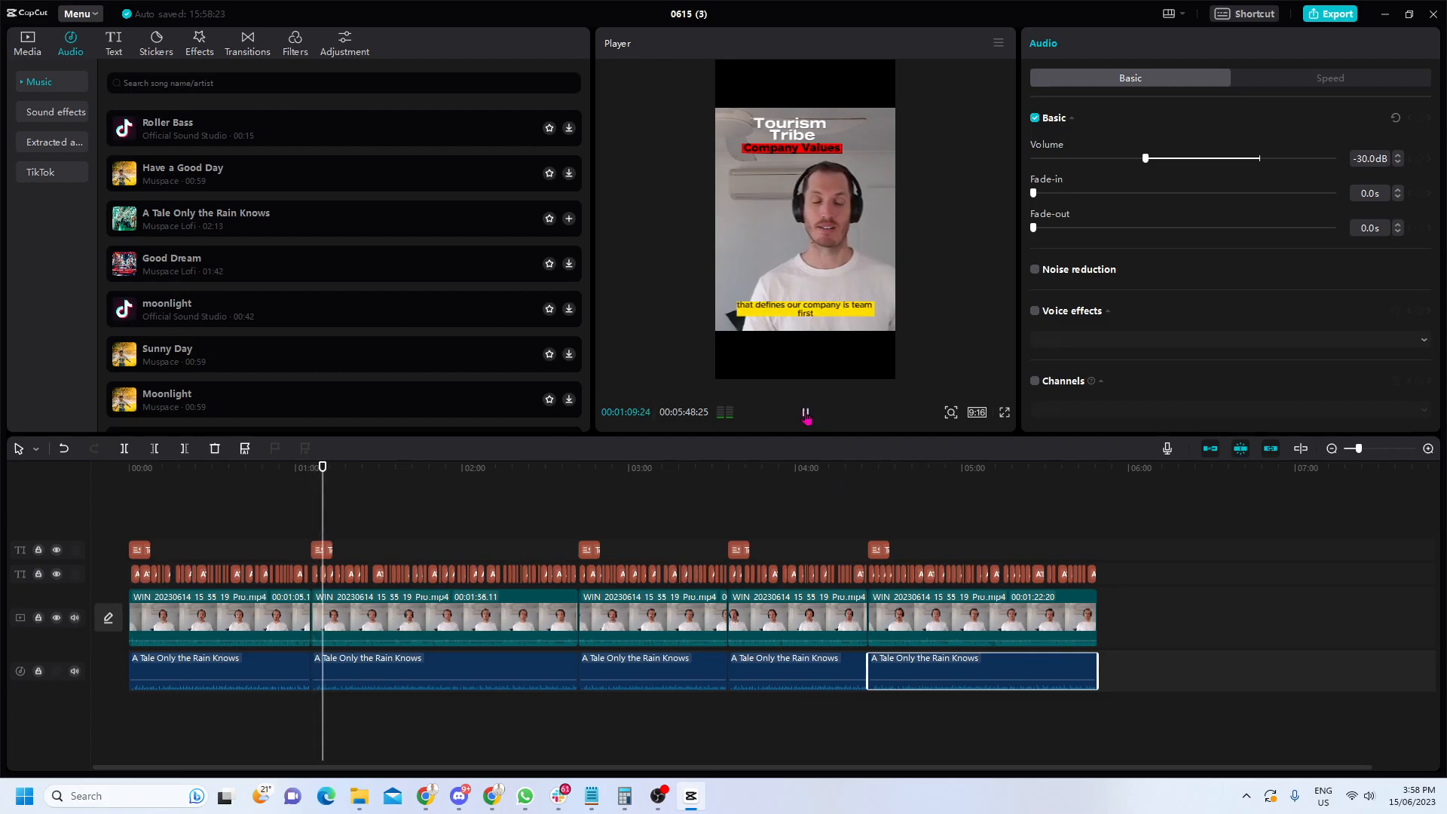
pyautogui.click(806, 413)
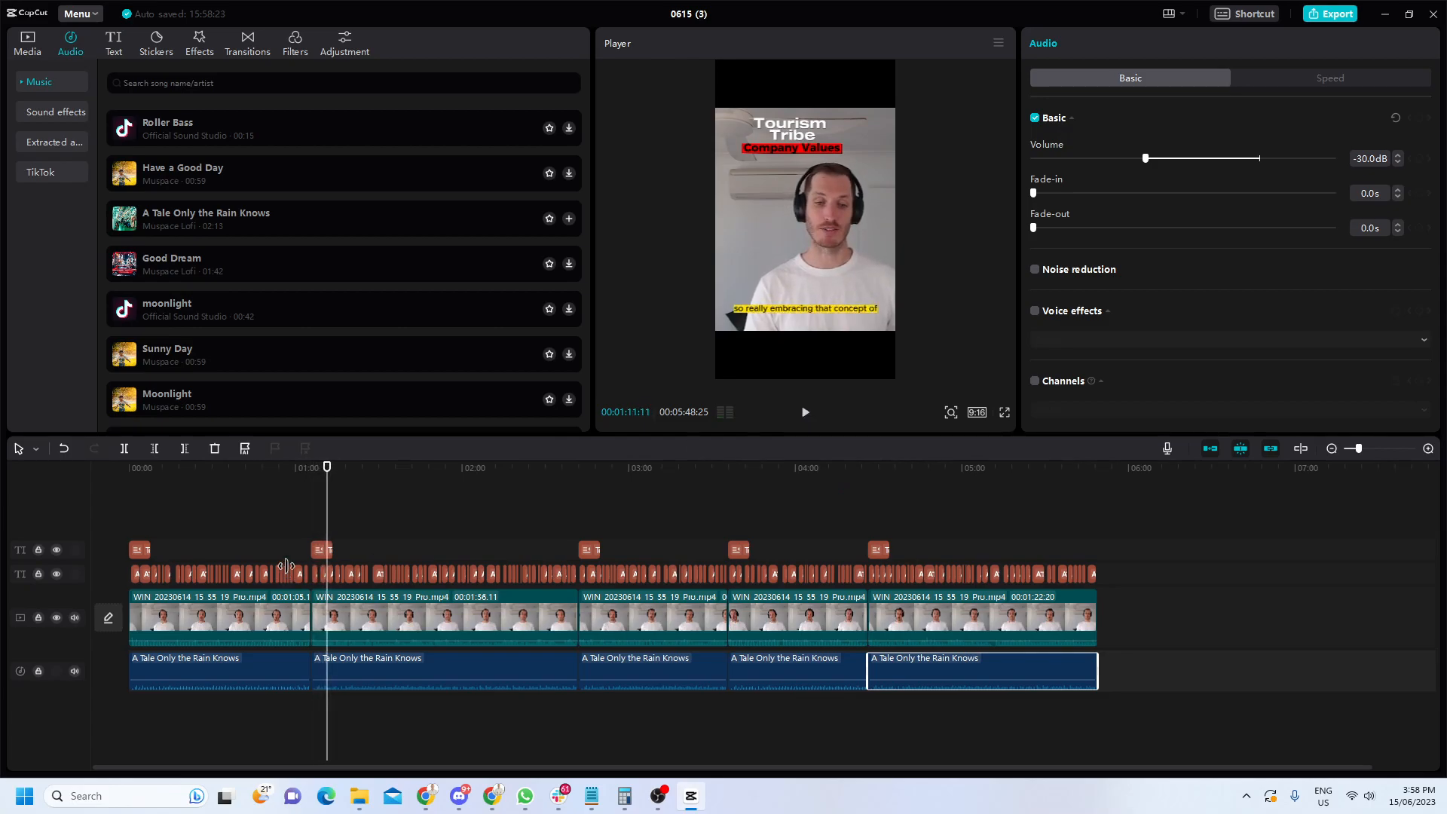
pyautogui.moveTo(326, 525); pyautogui.dragTo(580, 522)
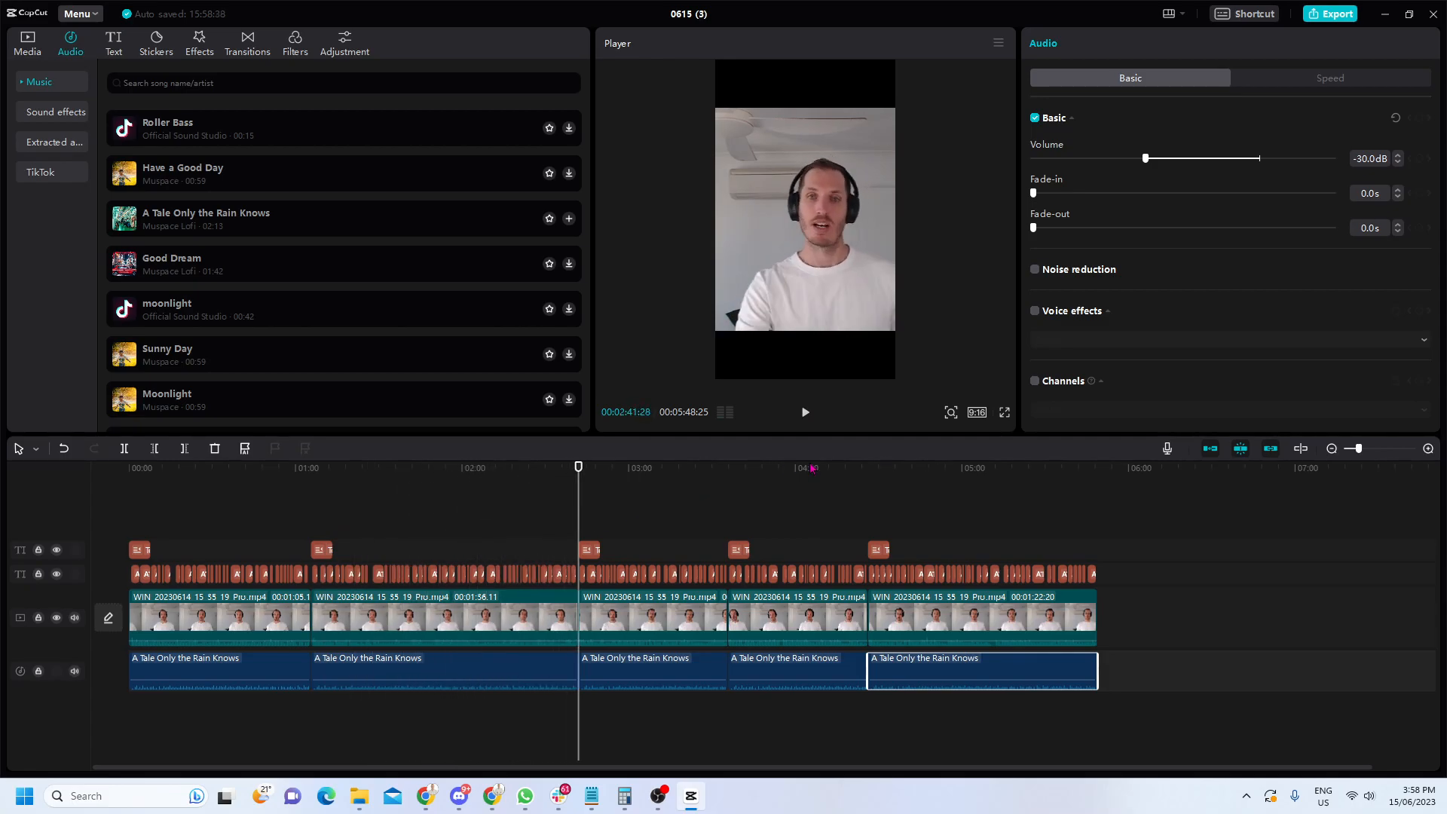
pyautogui.click(805, 412)
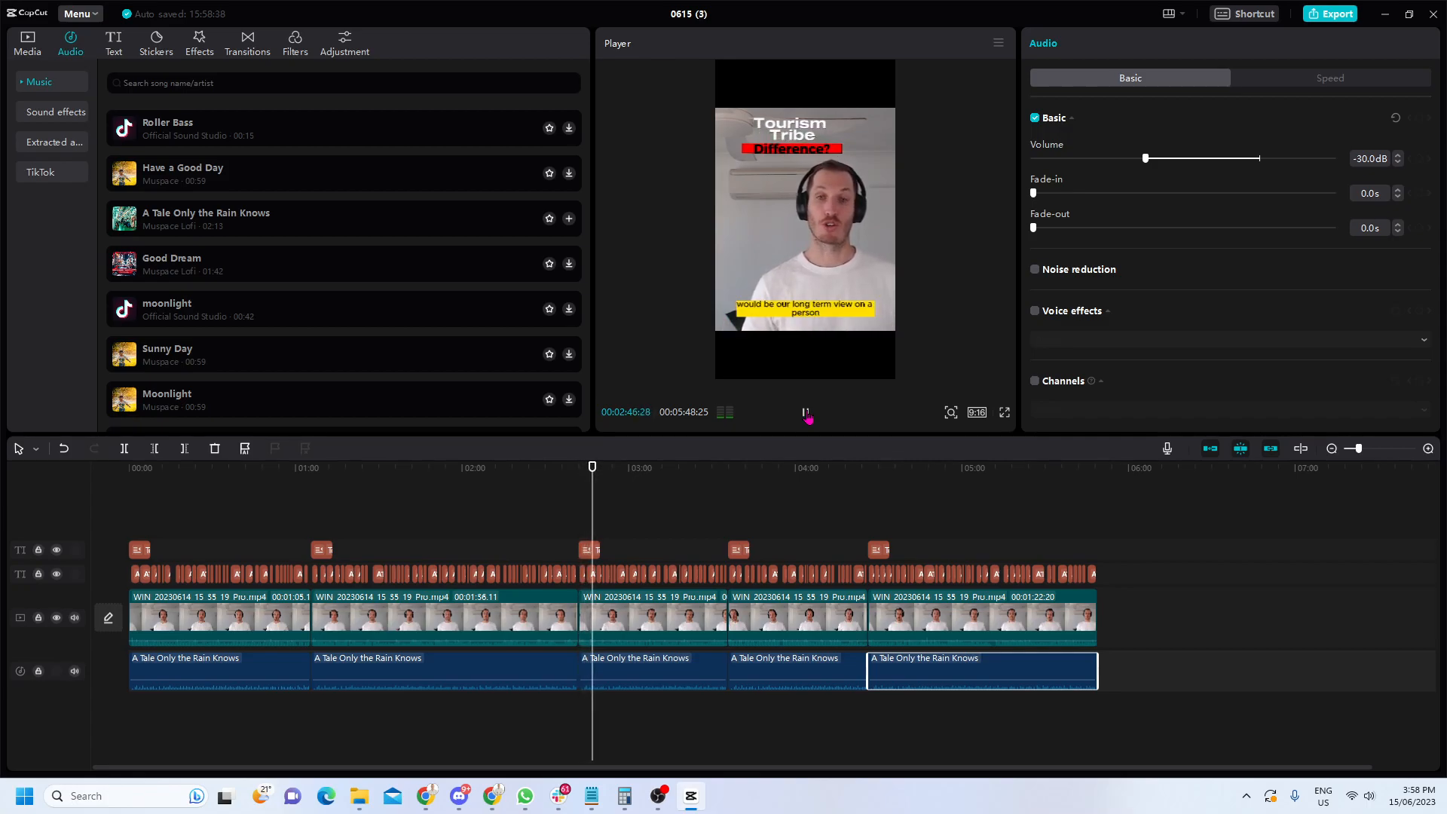
pyautogui.click(805, 412)
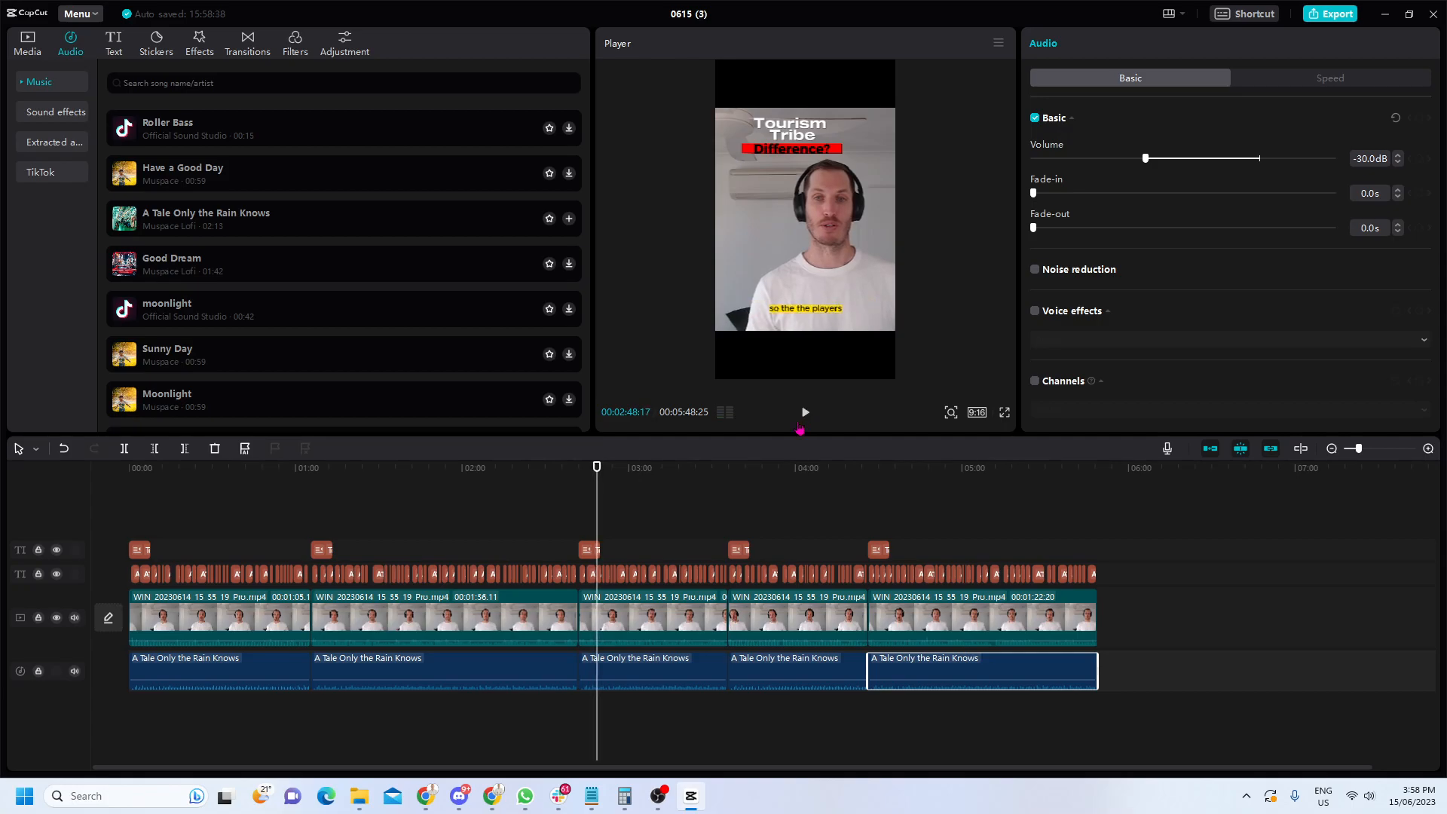
# Review the span of the first video clip up to 00:01:05:17 and return the playhead to the timeline's start.
pyautogui.moveTo(597, 513); pyautogui.dragTo(126, 530)
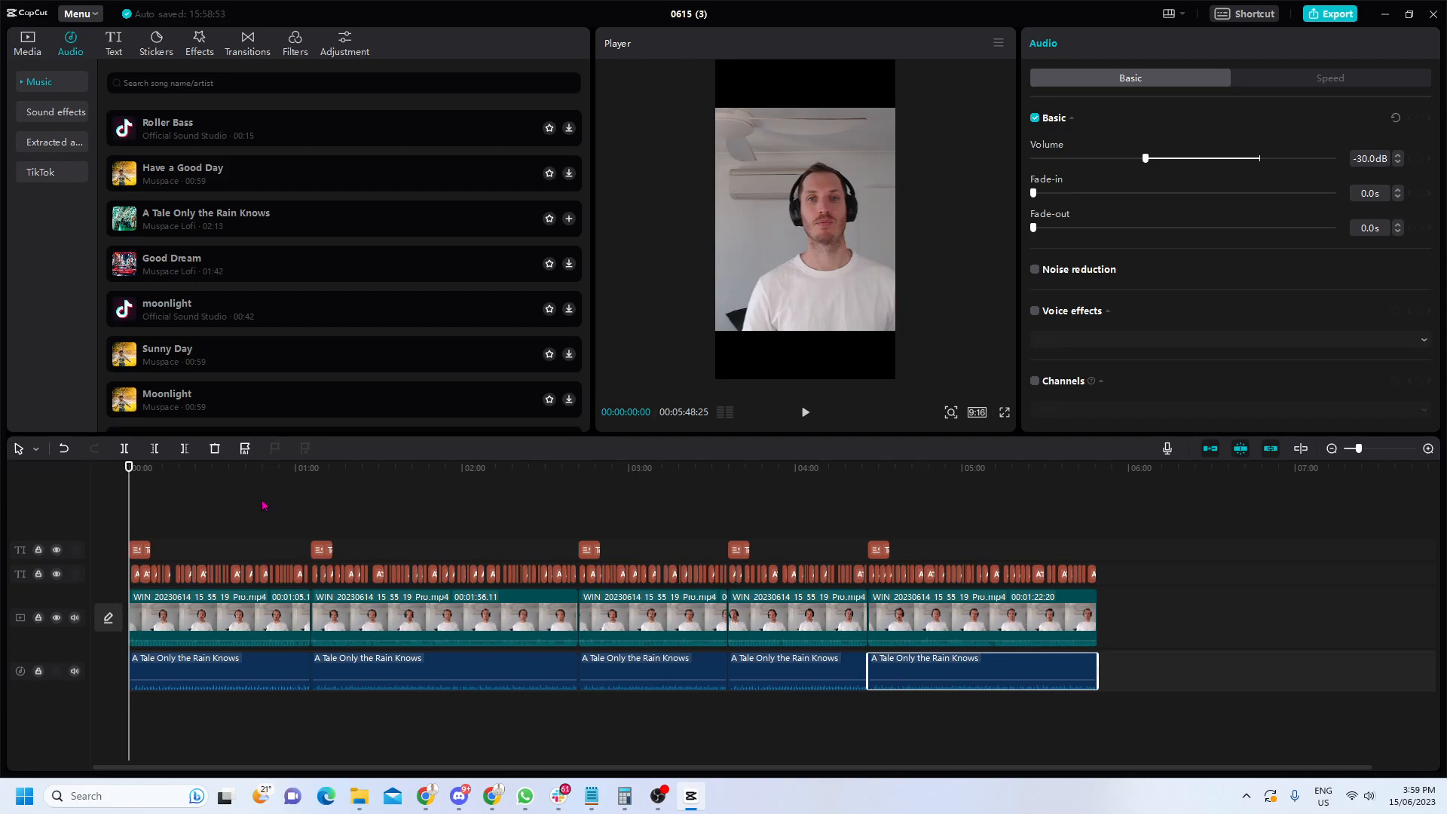
pyautogui.moveTo(303, 494); pyautogui.dragTo(315, 492)
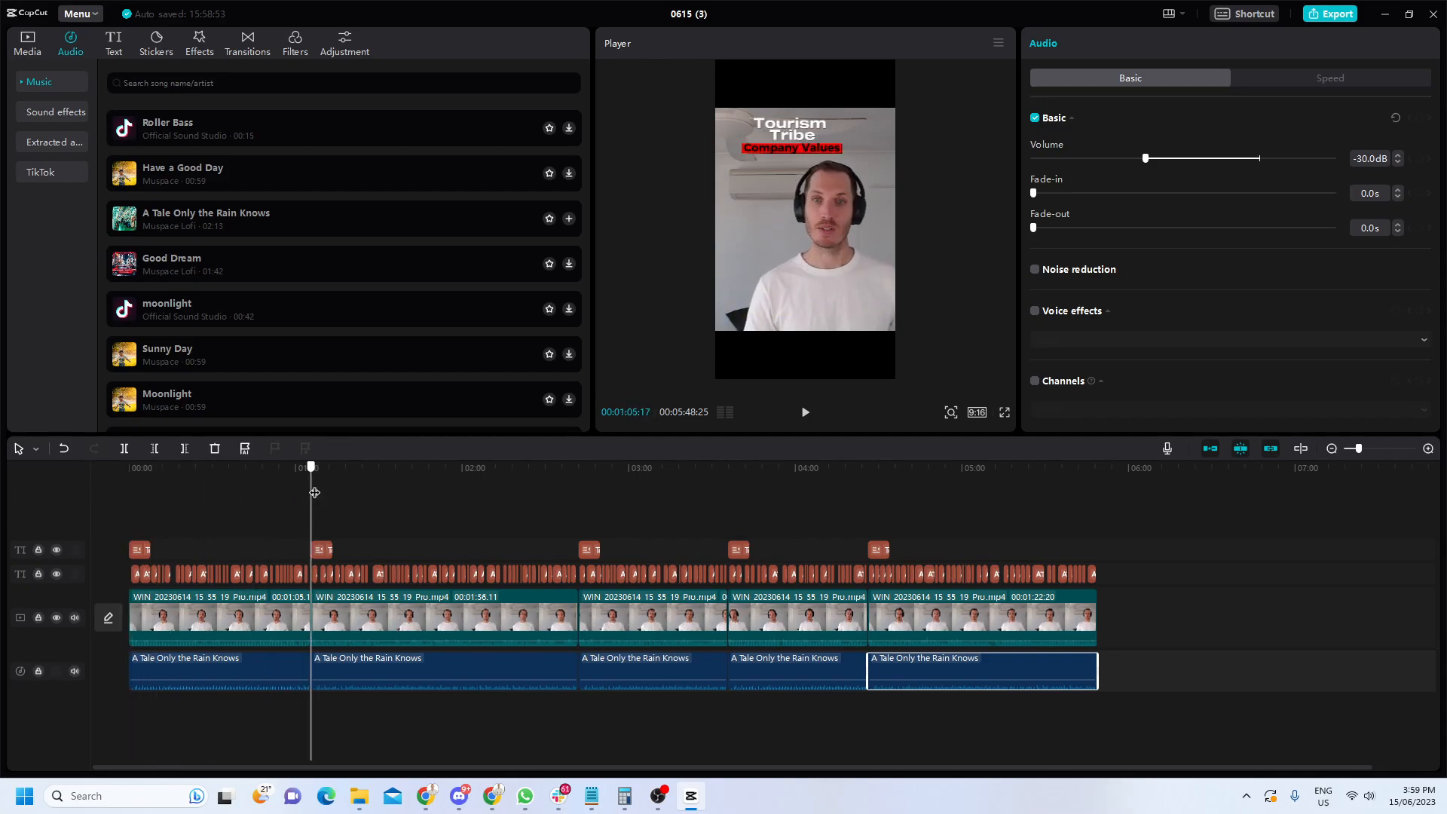
pyautogui.click(122, 491)
pyautogui.moveTo(122, 491)
pyautogui.mouseDown()
pyautogui.moveTo(866, 477)
pyautogui.moveTo(126, 498)
pyautogui.mouseUp()
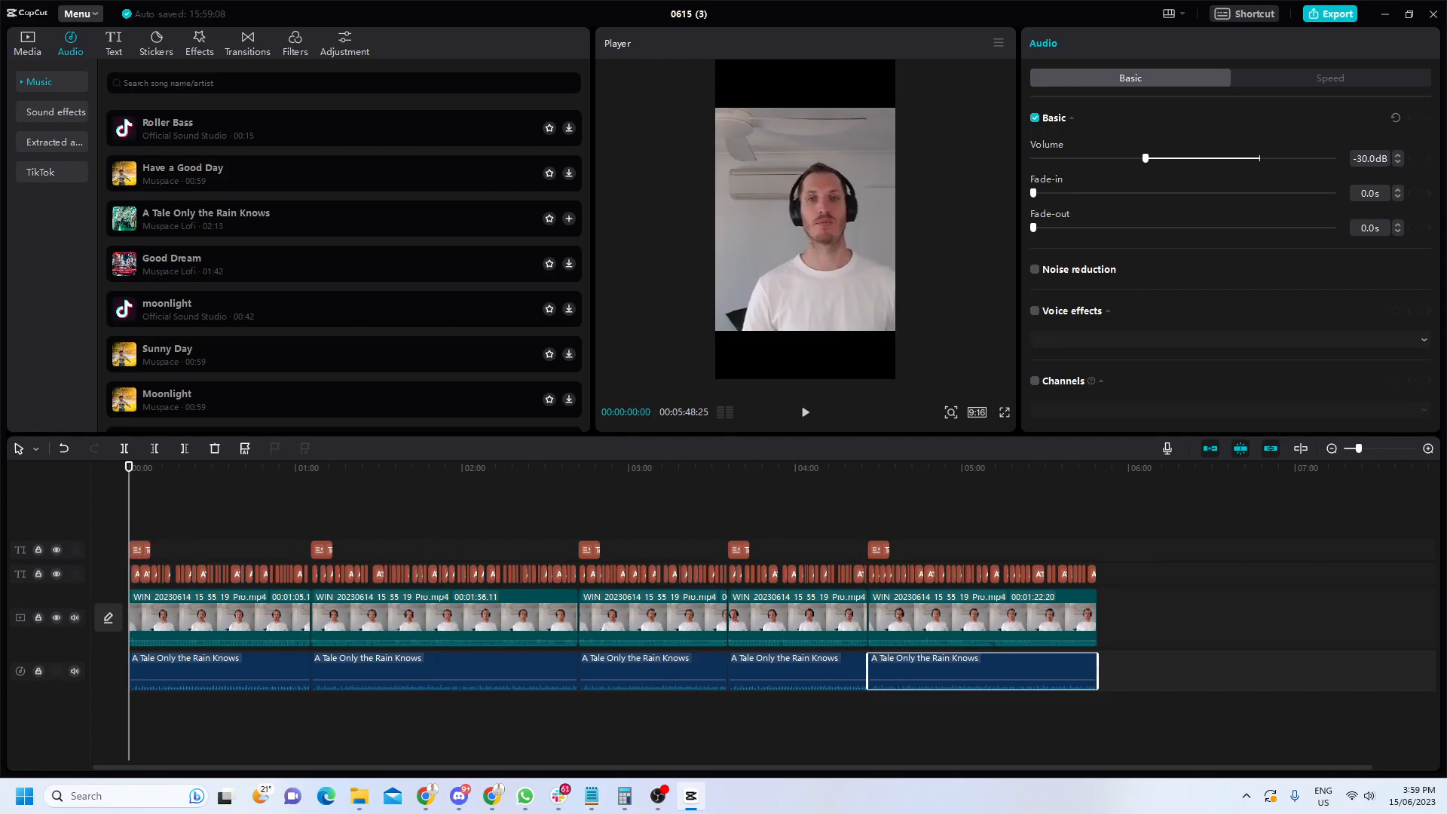